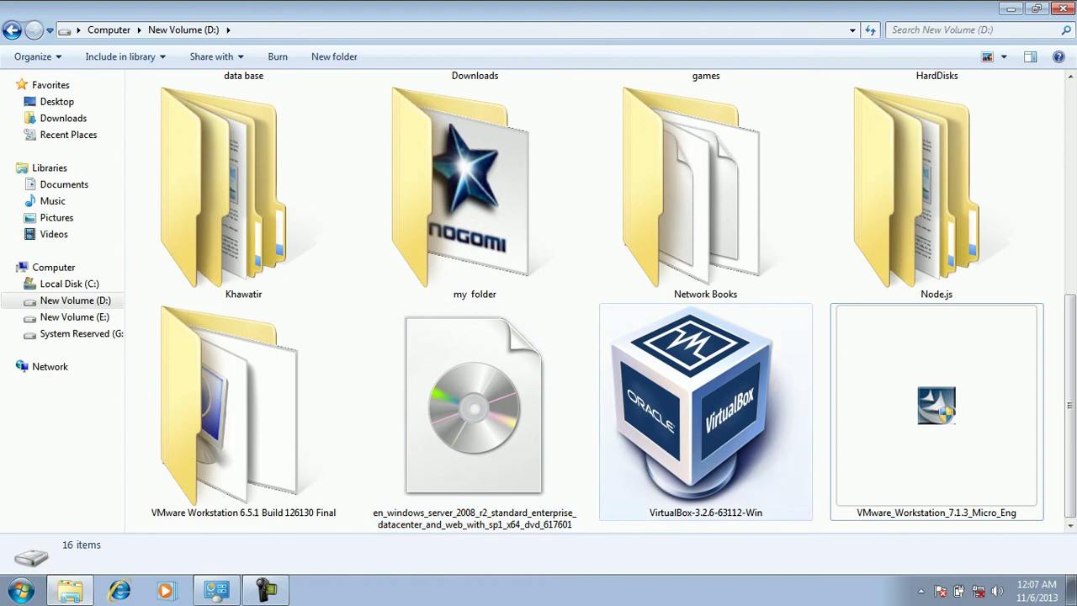
- Launch the VMware_Workstation_7.1.3_Micro_Eng installer and choose the Typical setup type
{"action": "left_click", "coordinate": [705, 411]}
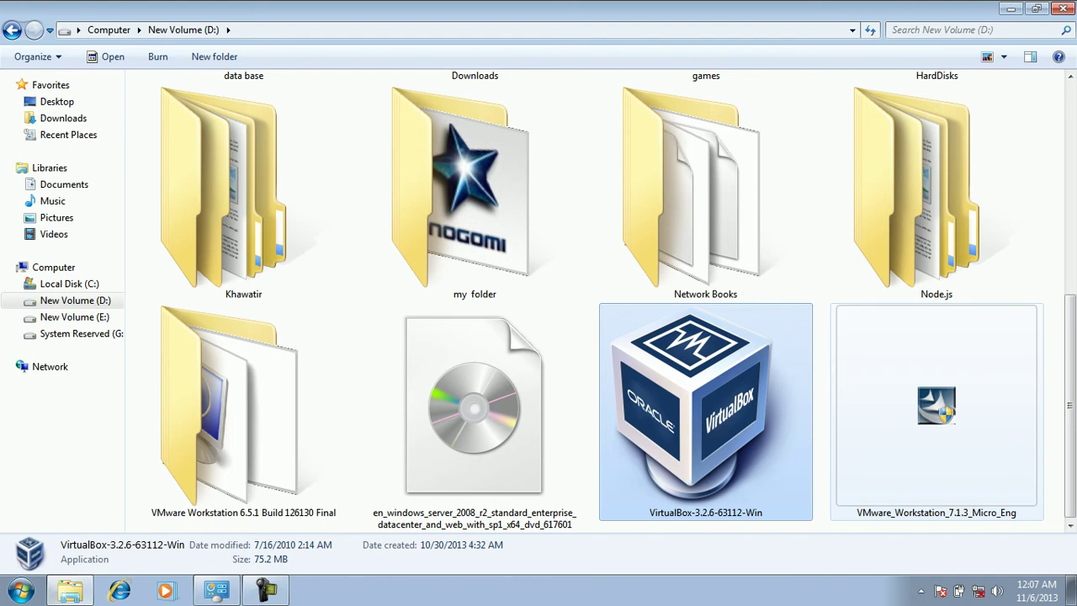
{"action": "left_click", "coordinate": [936, 407]}
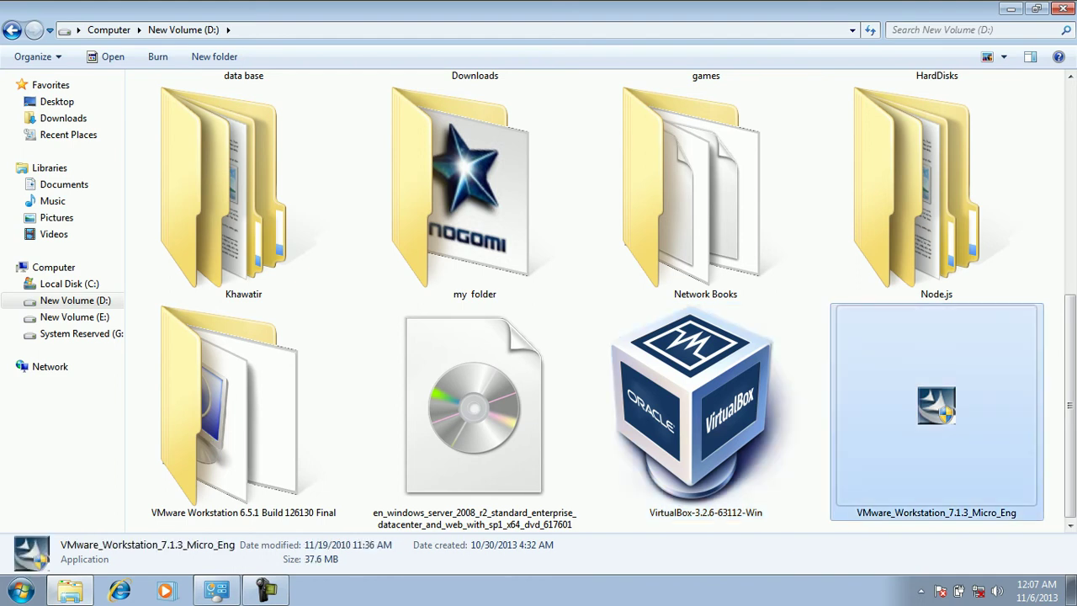
{"action": "key", "text": "Return"}
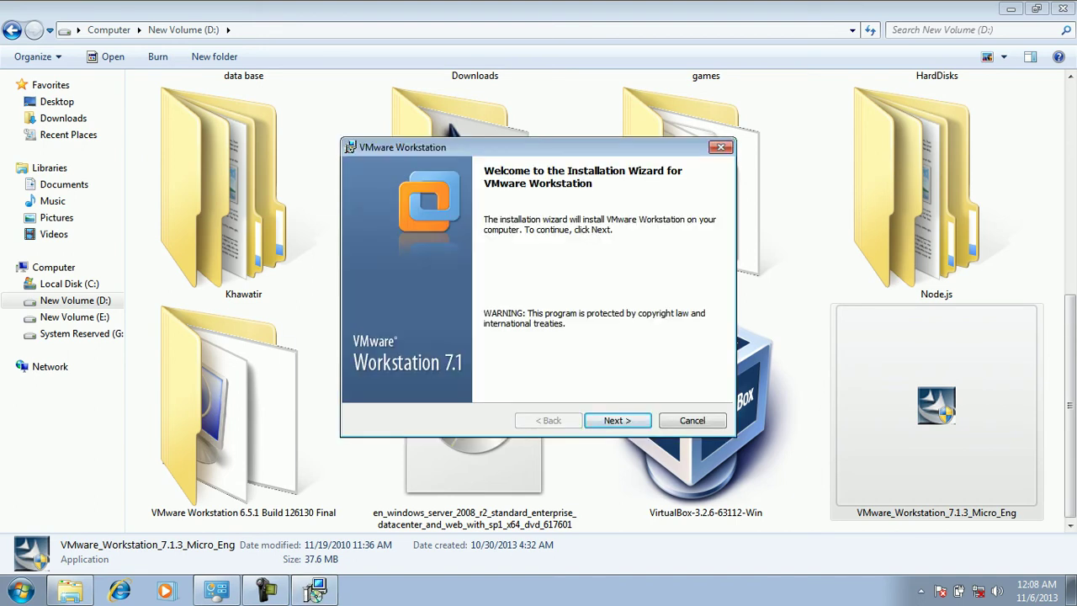
{"action": "key", "text": "Return"}
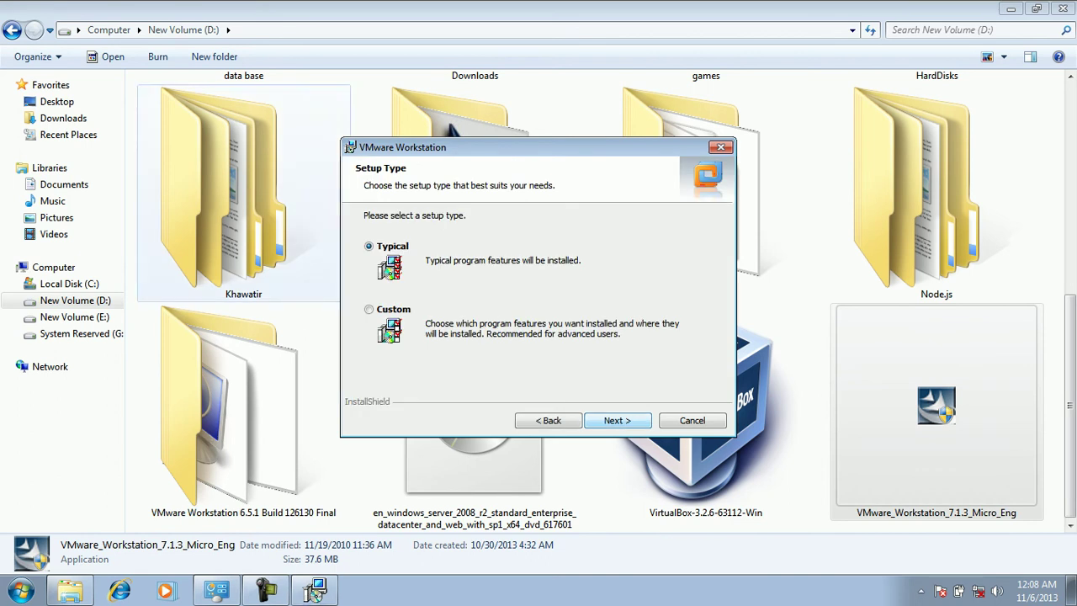
{"action": "key", "text": "Return"}
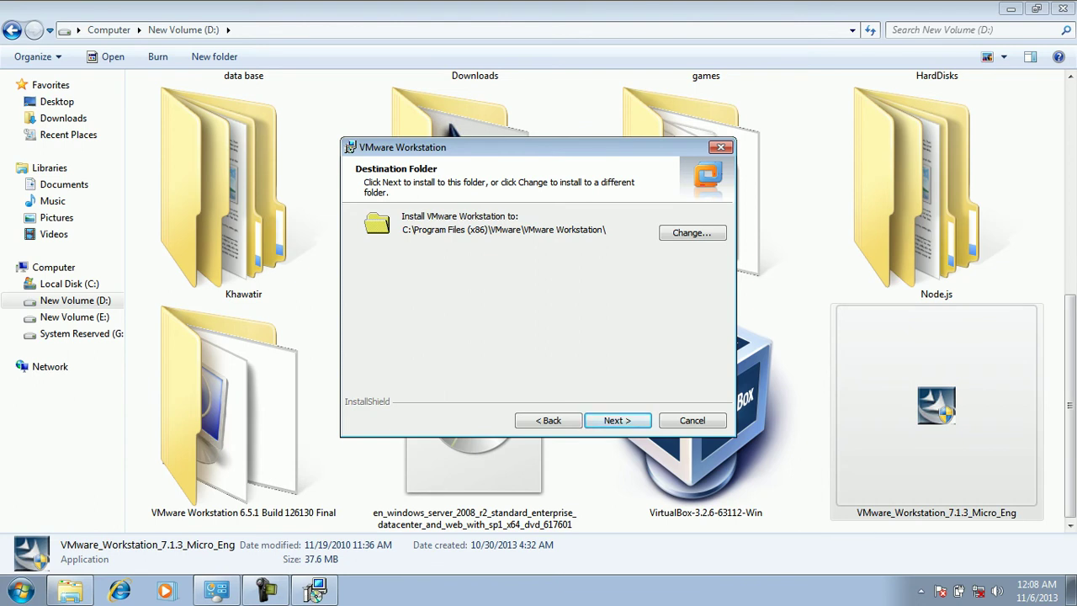
- Install to the default destination folder with desktop, Start Menu and Quick Launch shortcuts, and finish the installation wizard
{"action": "key", "text": "Return"}
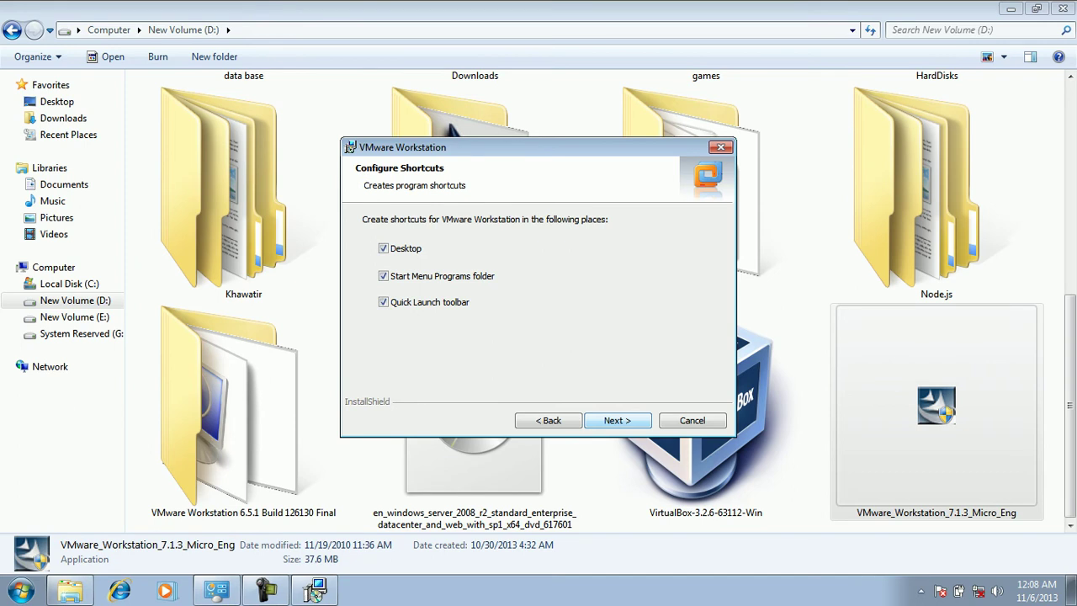
{"action": "key", "text": "Return"}
{"action": "key", "text": "Return"}
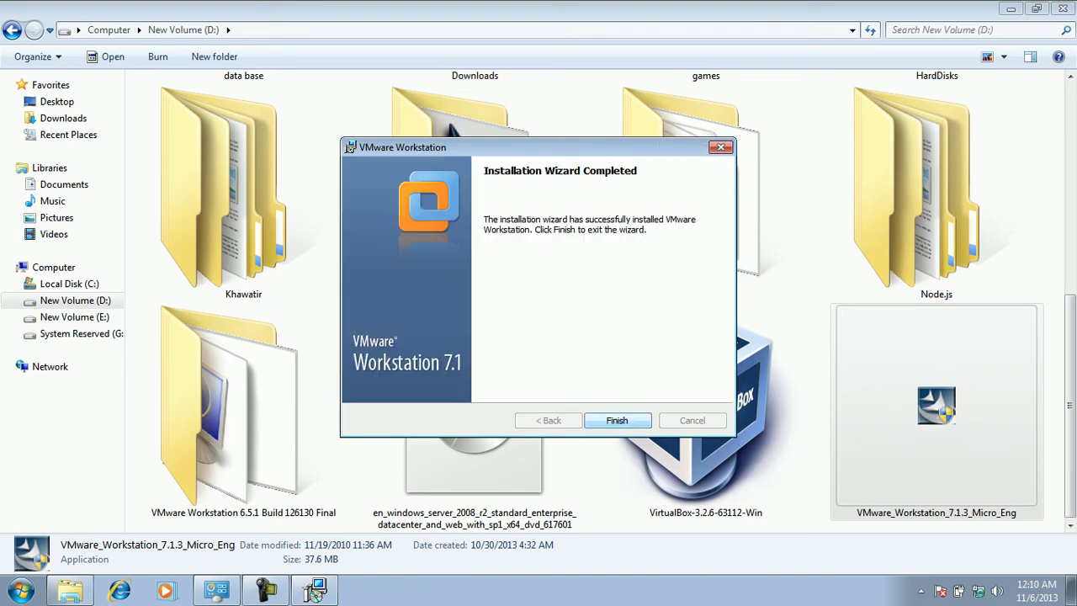
{"action": "left_click", "coordinate": [617, 420]}
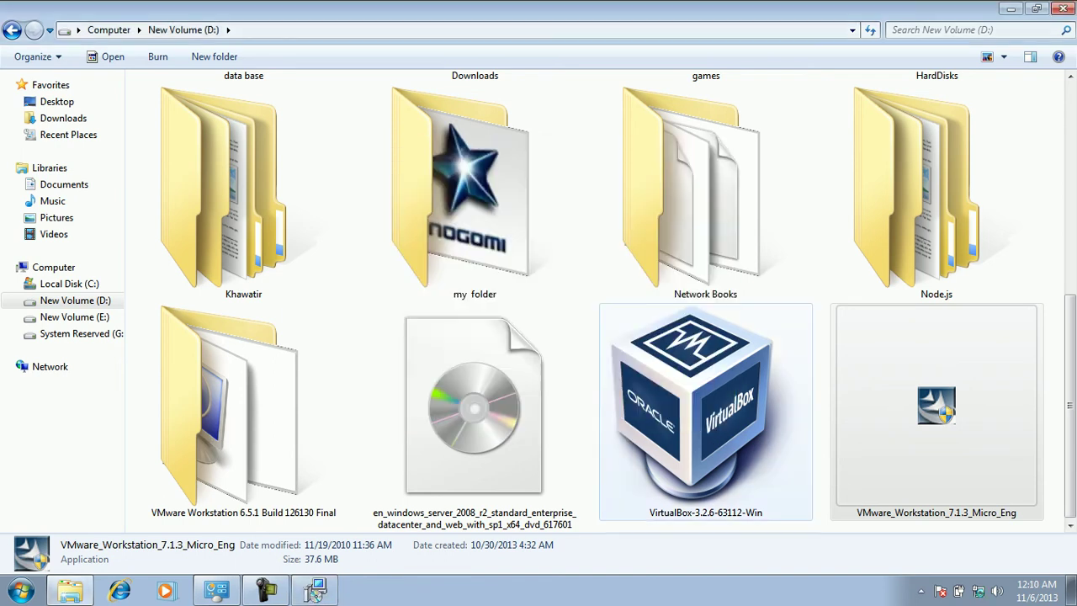
- Launch the newly installed VMware Workstation from its VMware program group
{"action": "left_click", "coordinate": [21, 590]}
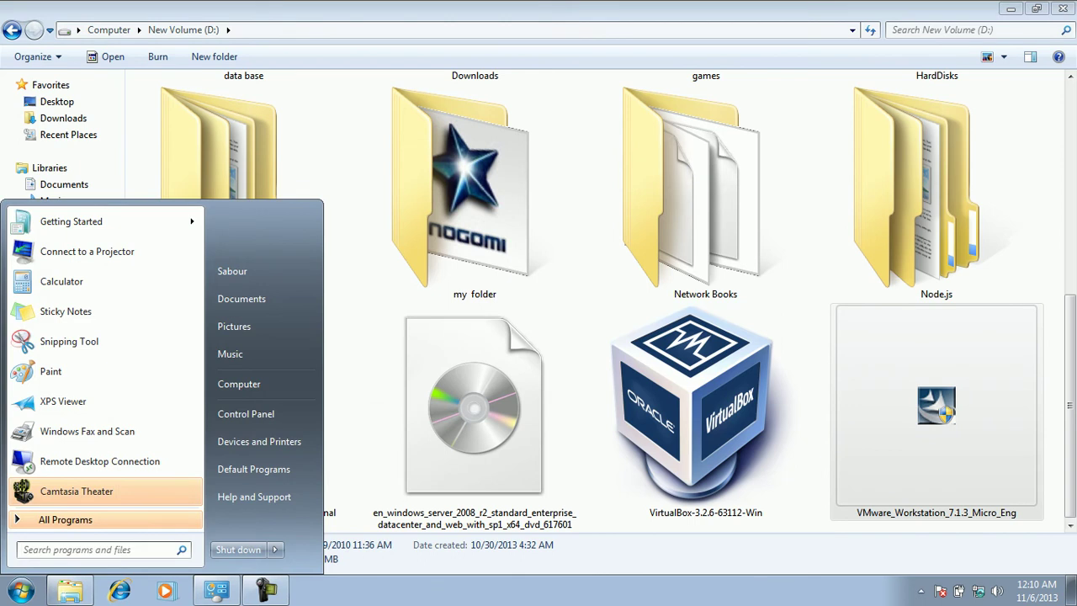
{"action": "left_click", "coordinate": [64, 519]}
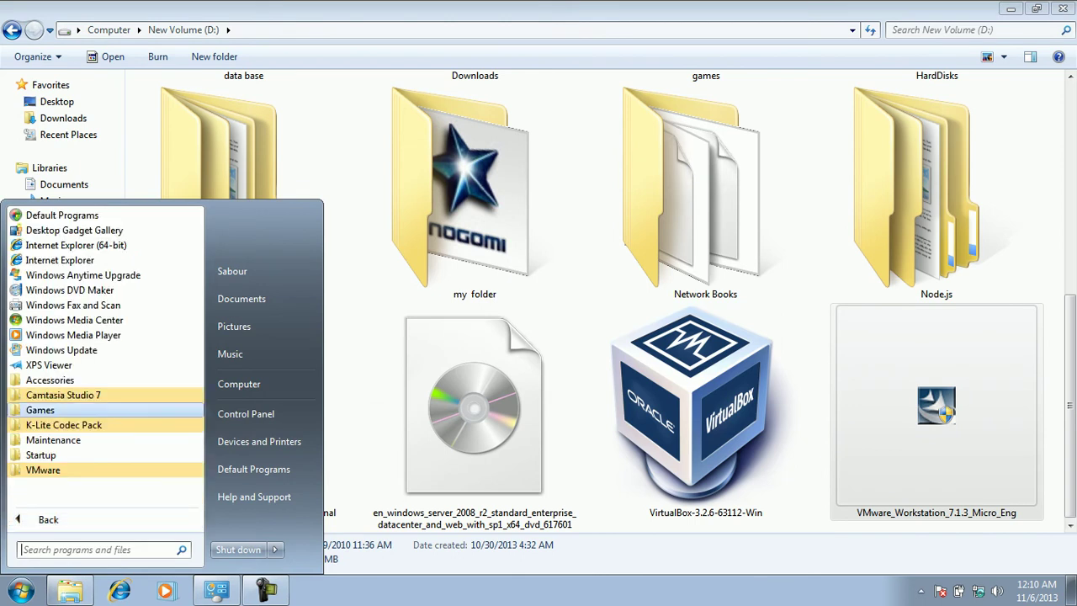
{"action": "key", "text": "Return"}
{"action": "key", "text": "Down"}
{"action": "key", "text": "Down"}
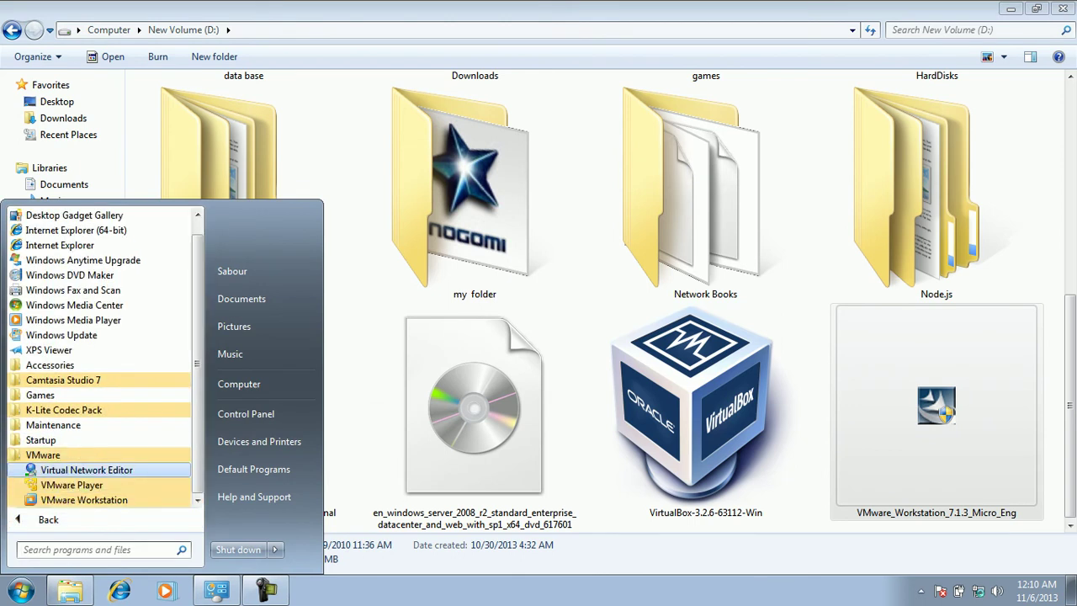
{"action": "key", "text": "Down"}
{"action": "key", "text": "Return"}
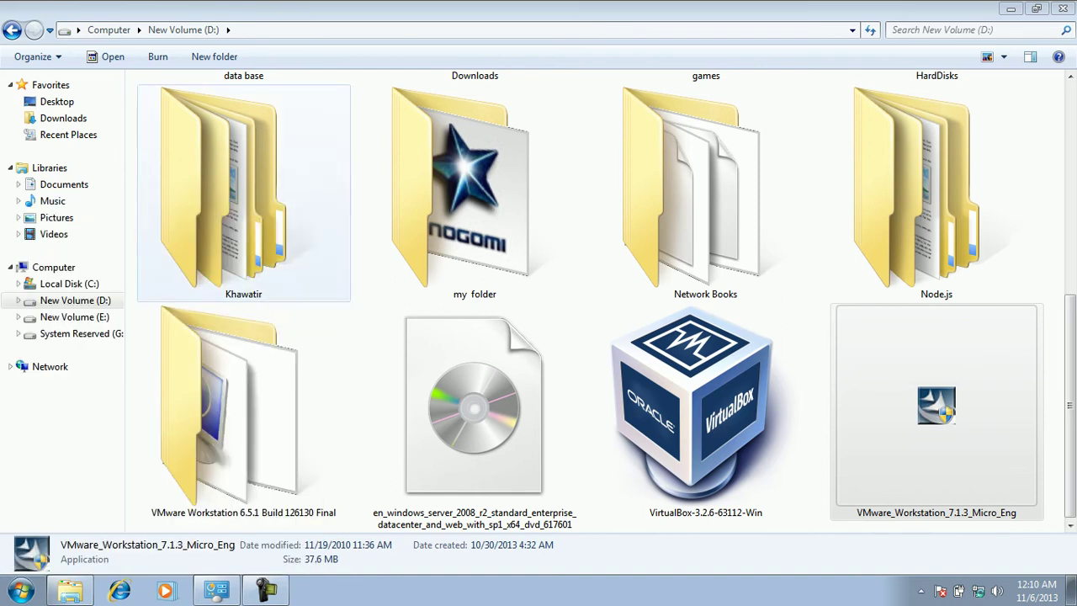
- Minimize the file browser and Programs and Features windows, and close the Windows Server 2008 R2 x64 virtual machine's tab
{"action": "left_click", "coordinate": [1009, 8]}
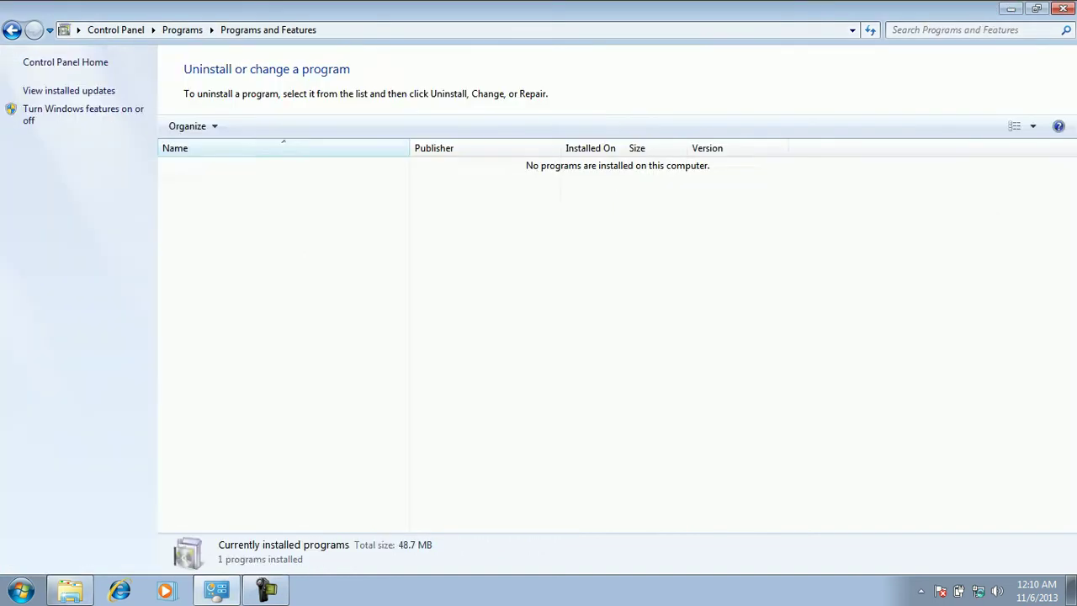
{"action": "left_click", "coordinate": [1009, 8]}
{"action": "left_click_drag", "start_coordinate": [401, 14], "coordinate": [541, 18]}
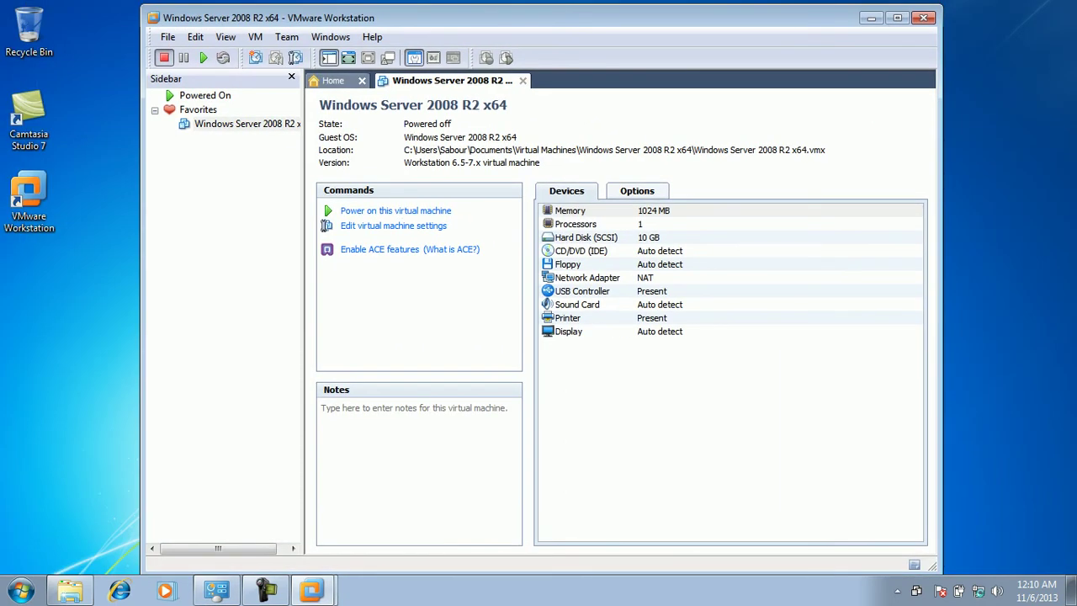
{"action": "left_click", "coordinate": [523, 81]}
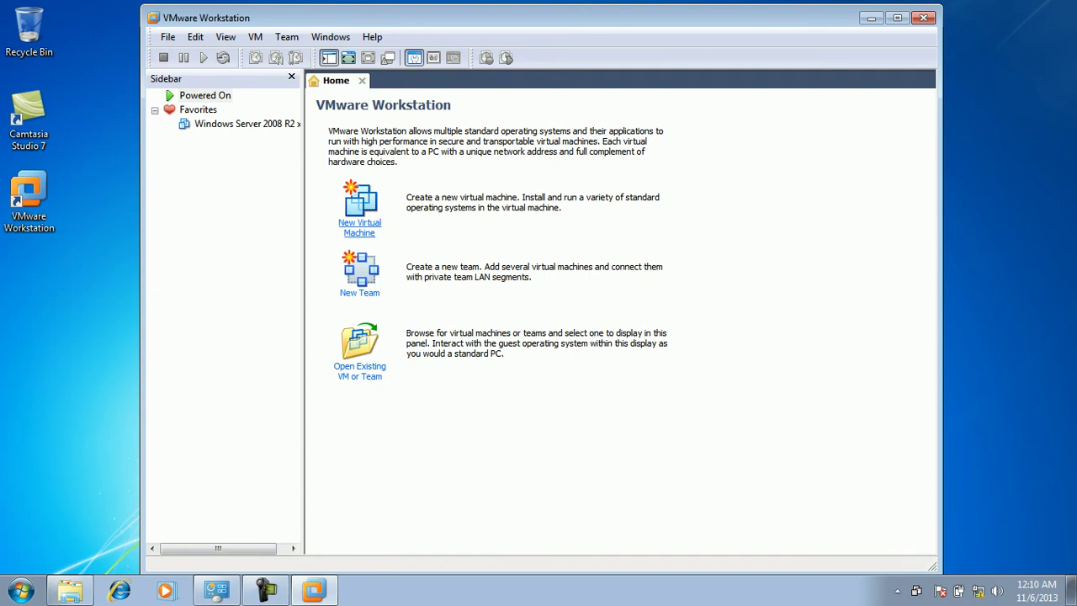
- Start creating a new virtual machine with the Typical (recommended) configuration
{"action": "left_click", "coordinate": [359, 224]}
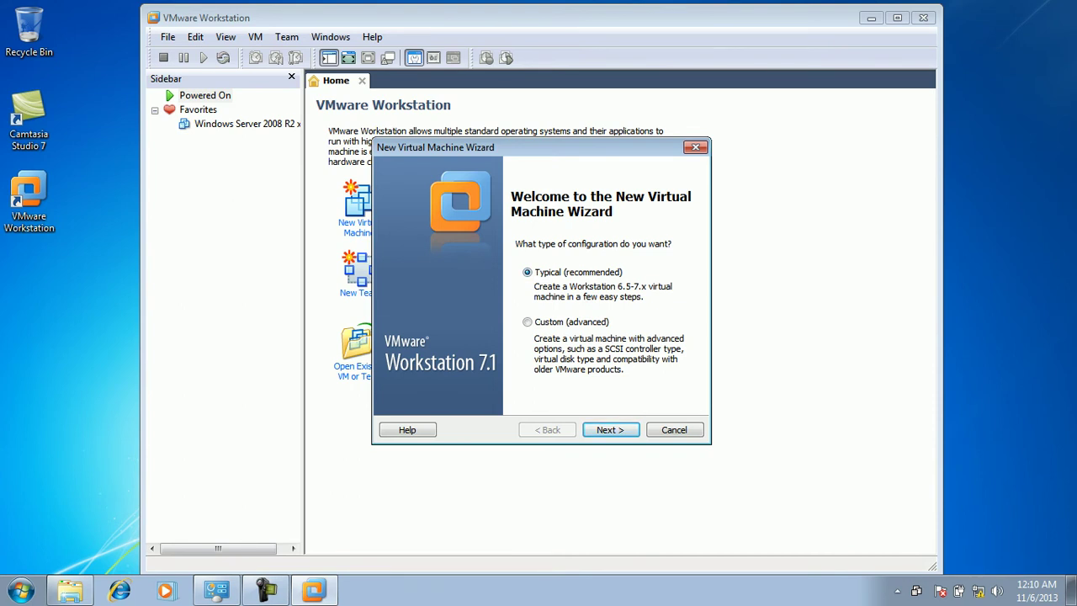
{"action": "left_click", "coordinate": [527, 321]}
{"action": "left_click", "coordinate": [527, 272]}
{"action": "left_click", "coordinate": [610, 429]}
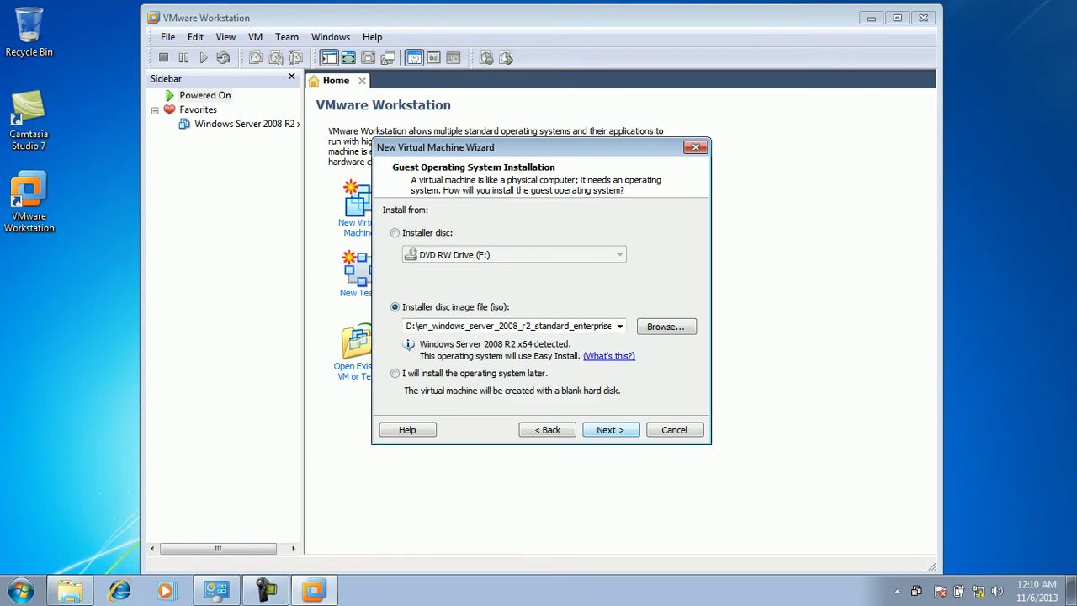
{"action": "left_click", "coordinate": [395, 232]}
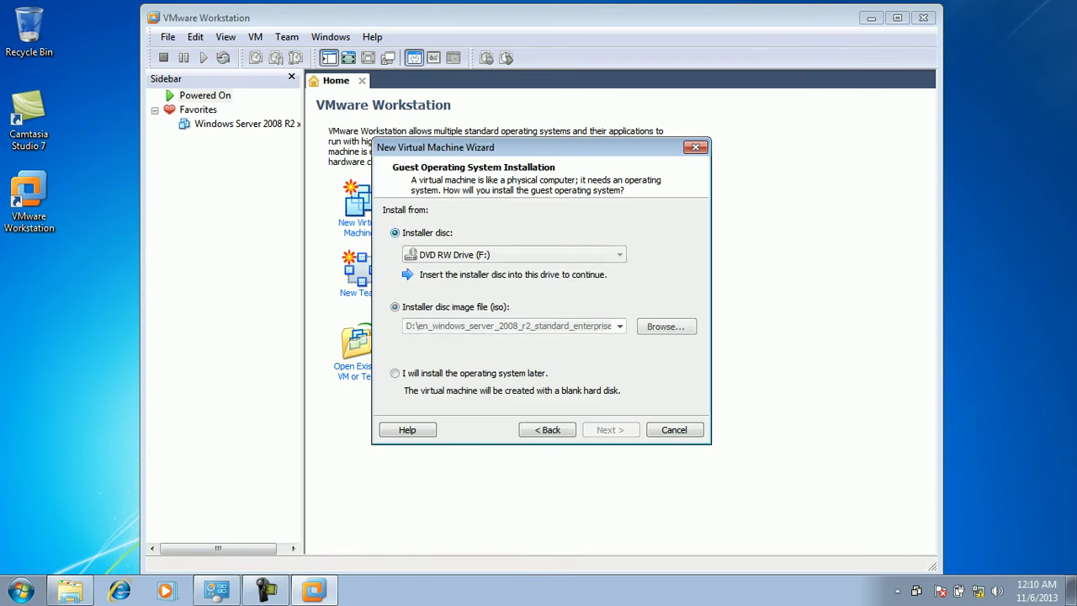
{"action": "left_click", "coordinate": [619, 254]}
{"action": "left_click", "coordinate": [619, 254]}
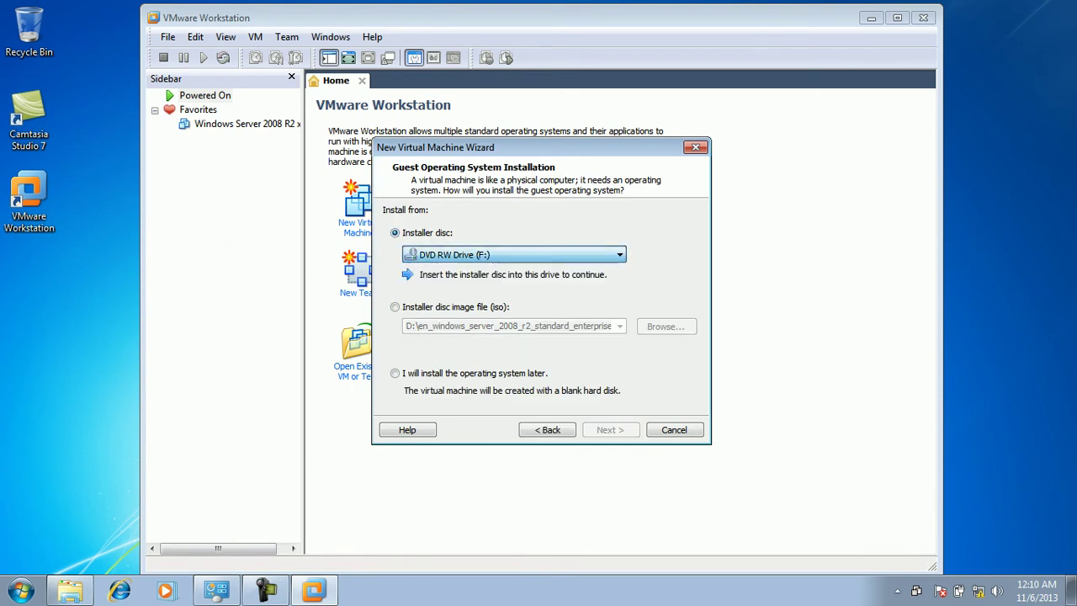
- Use the Windows Server 2008 R2 ISO from New Volume (D:) as the installer disc image and continue
{"action": "left_click", "coordinate": [394, 306]}
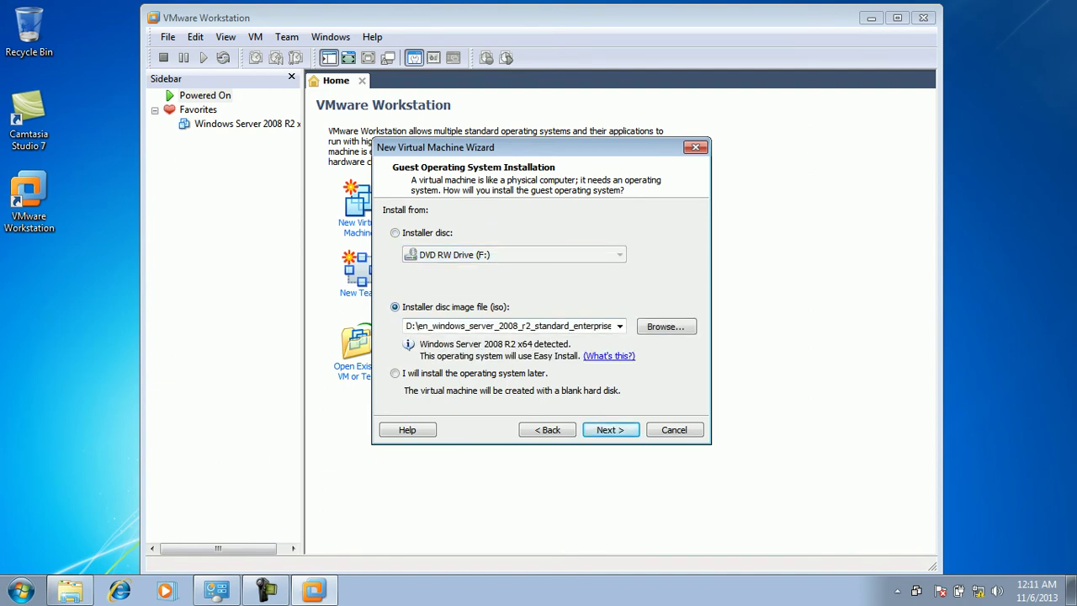
{"action": "key", "text": "Tab"}
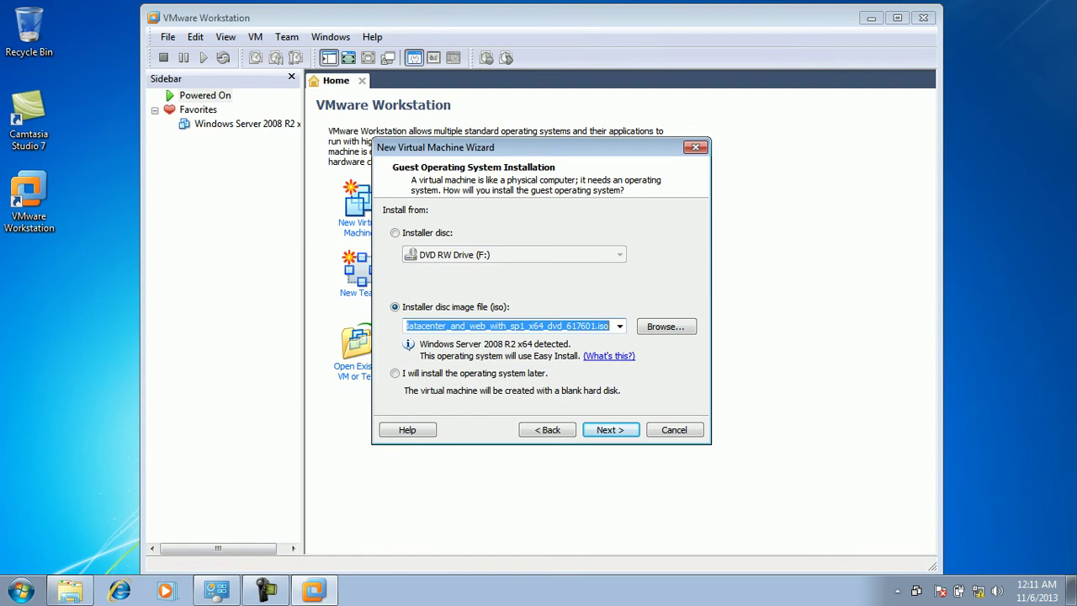
{"action": "left_click", "coordinate": [665, 325]}
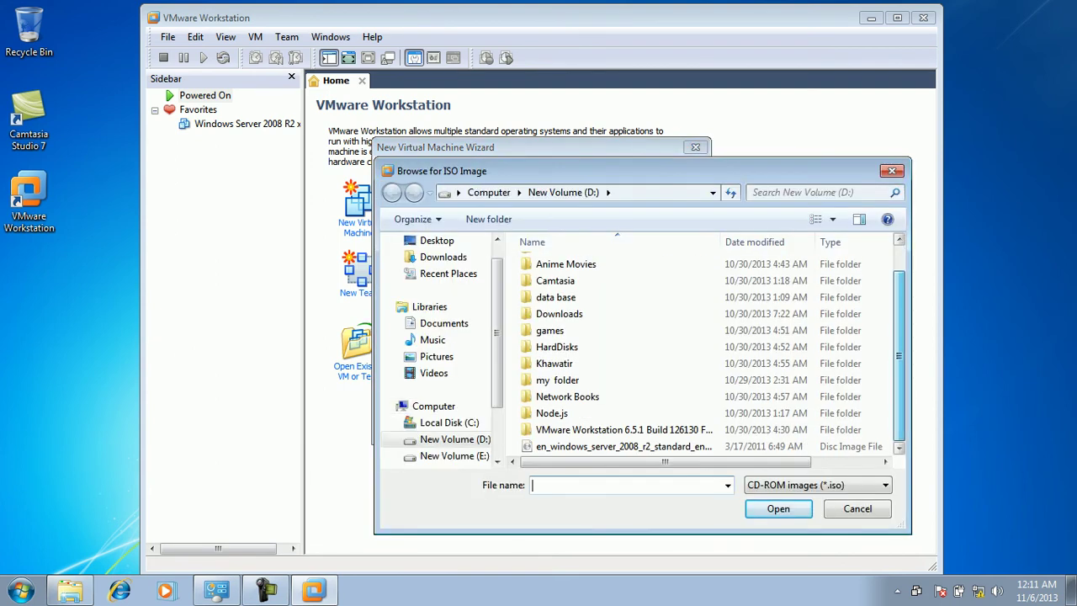
{"action": "double_click", "coordinate": [623, 446]}
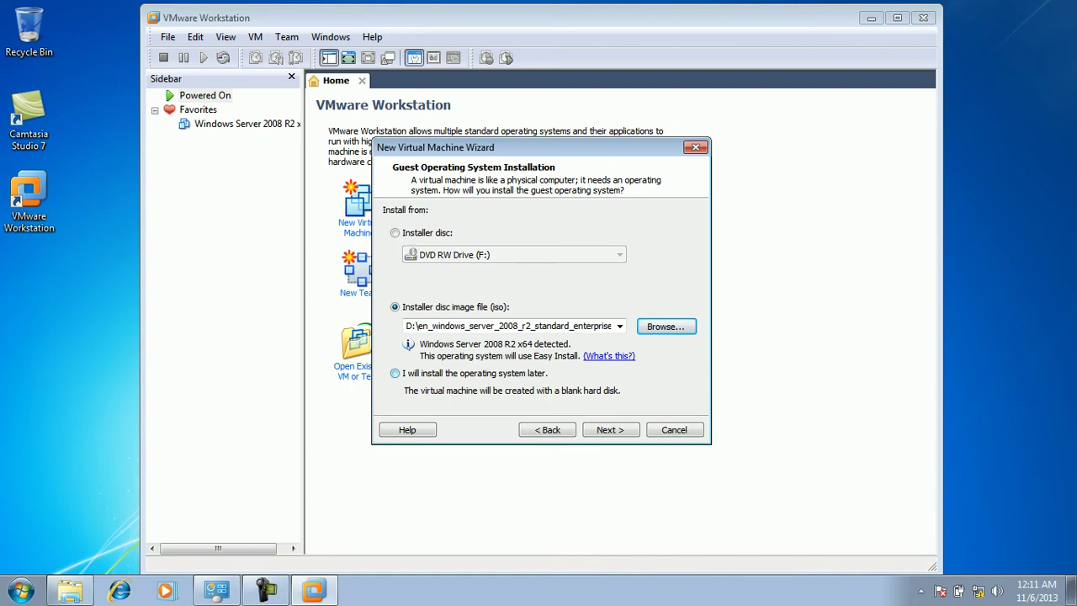
{"action": "left_click", "coordinate": [395, 373]}
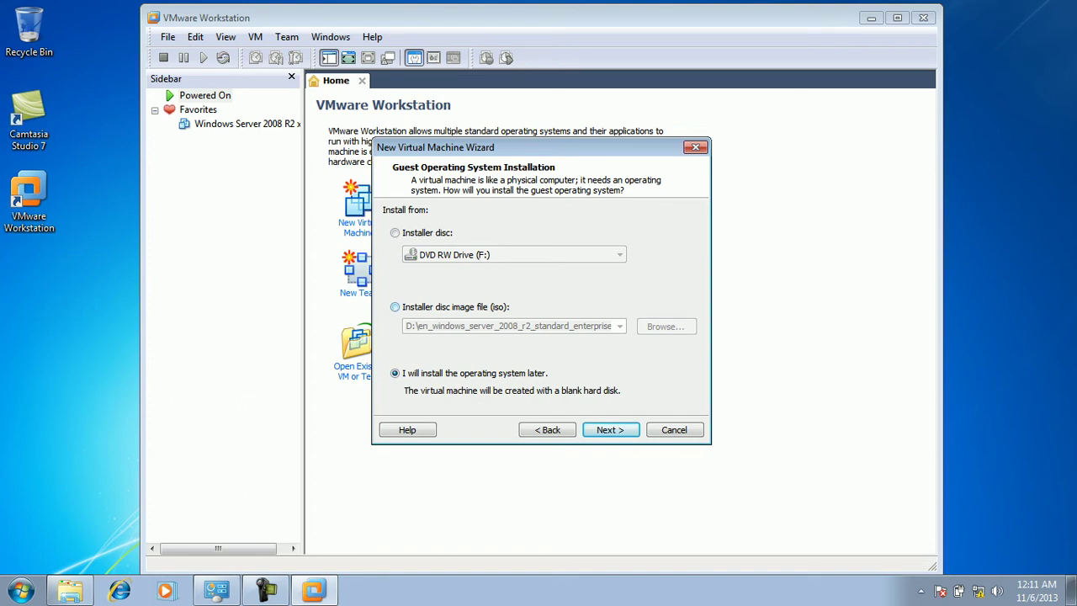
{"action": "key", "text": "alt+m"}
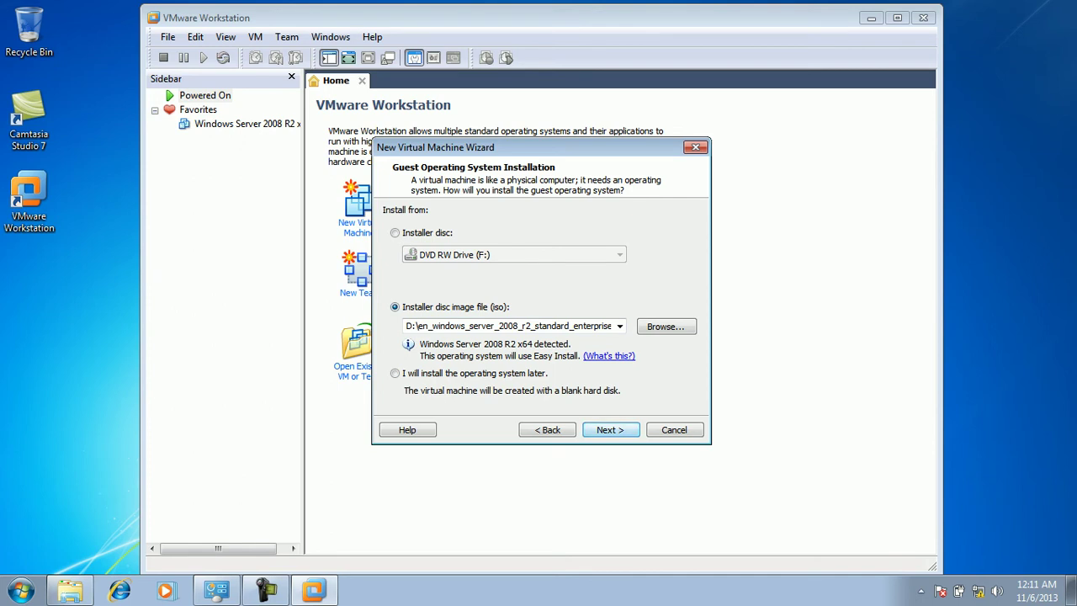
{"action": "key", "text": "alt+n"}
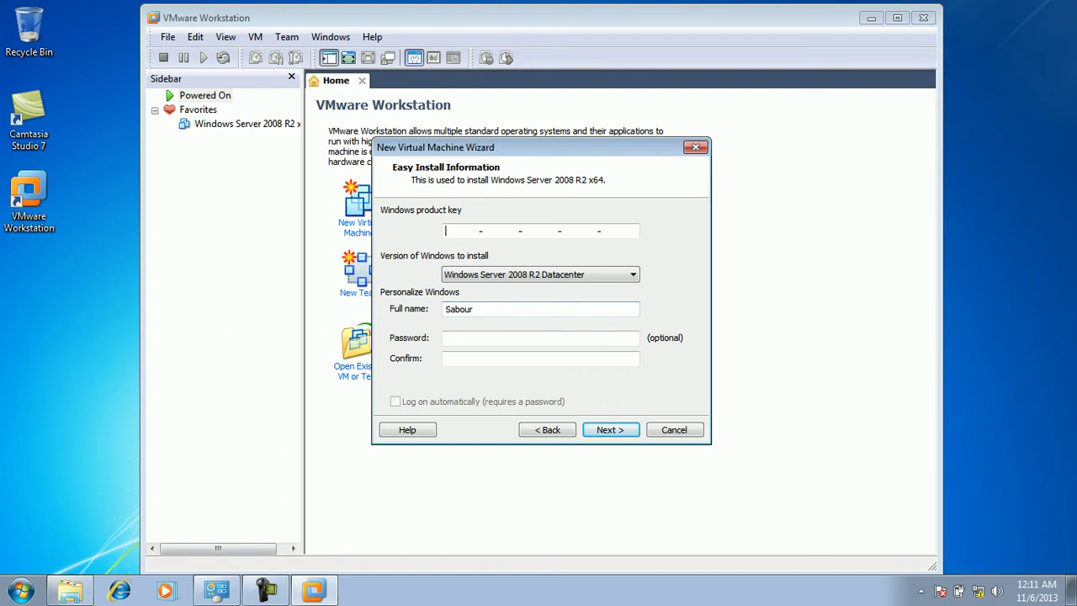
- Accept the Easy Install information with the product key and password left blank, and agree to continue without a key
{"action": "left_click", "coordinate": [474, 308]}
{"action": "left_click", "coordinate": [446, 337]}
{"action": "left_click", "coordinate": [446, 358]}
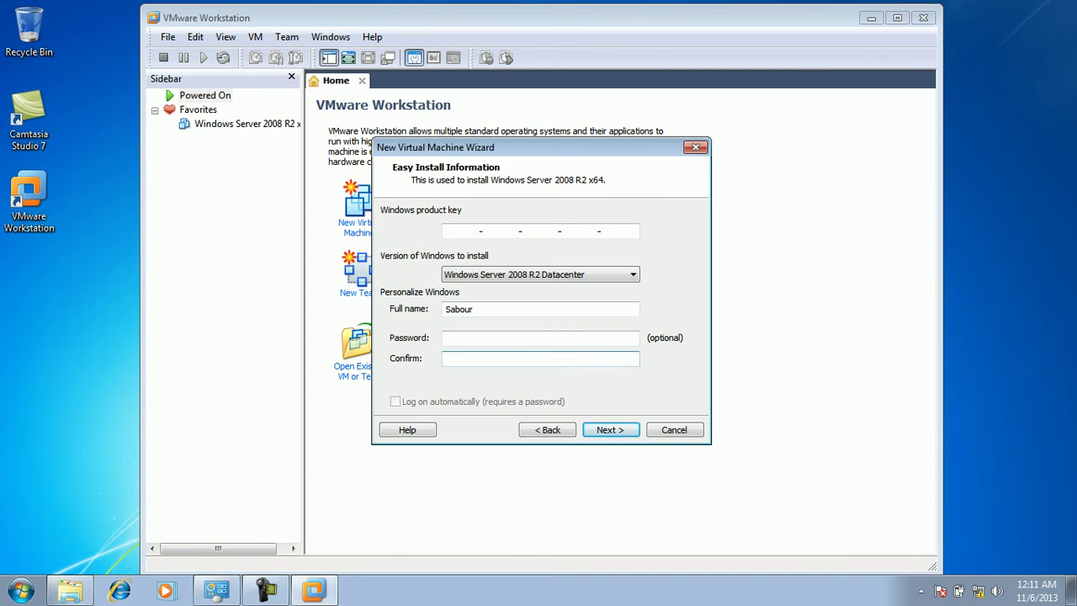
{"action": "key", "text": "Return"}
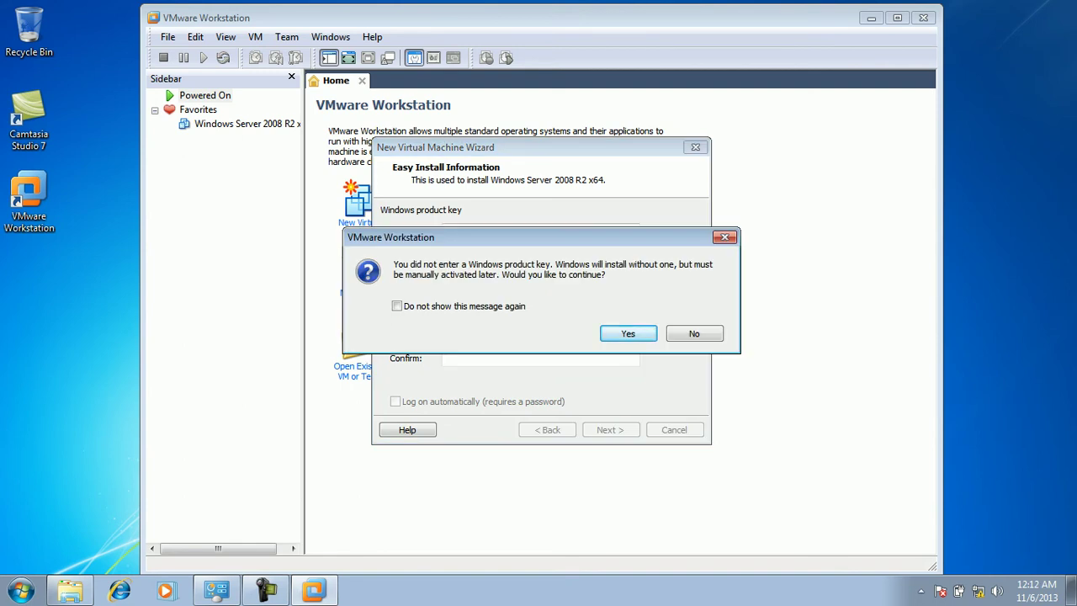
{"action": "key", "text": "Return"}
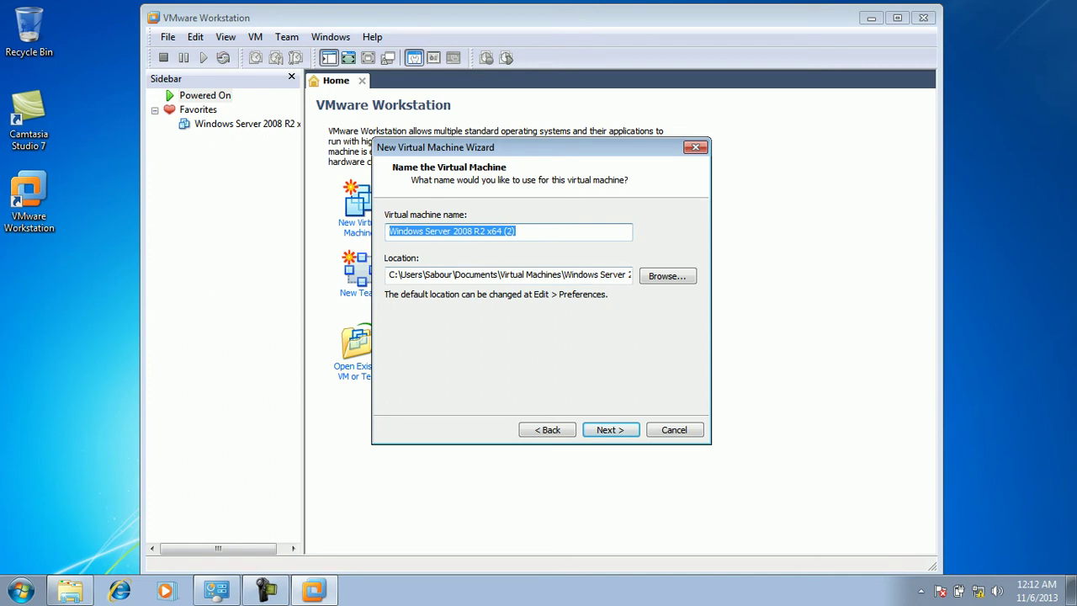
- Rename the virtual machine as WindowsServer2008 and return to the naming page after checking the disk capacity page
{"action": "left_click", "coordinate": [514, 231]}
{"action": "key", "text": "BackSpace"}
{"action": "key", "text": "BackSpace"}
{"action": "key", "text": "BackSpace"}
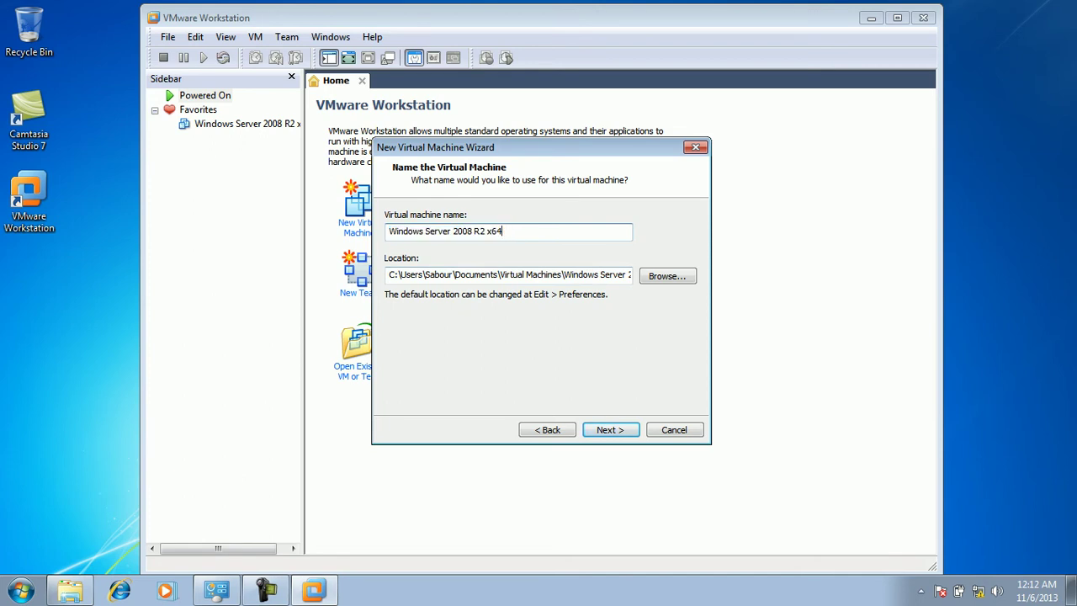
{"action": "key", "text": "BackSpace"}
{"action": "key", "text": "BackSpace"}
{"action": "key", "text": "BackSpace"}
{"action": "key", "text": "BackSpace"}
{"action": "key", "text": "BackSpace"}
{"action": "key", "text": "BackSpace"}
{"action": "key", "text": "BackSpace"}
{"action": "key", "text": "BackSpace"}
{"action": "left_click", "coordinate": [424, 230]}
{"action": "key", "text": "BackSpace"}
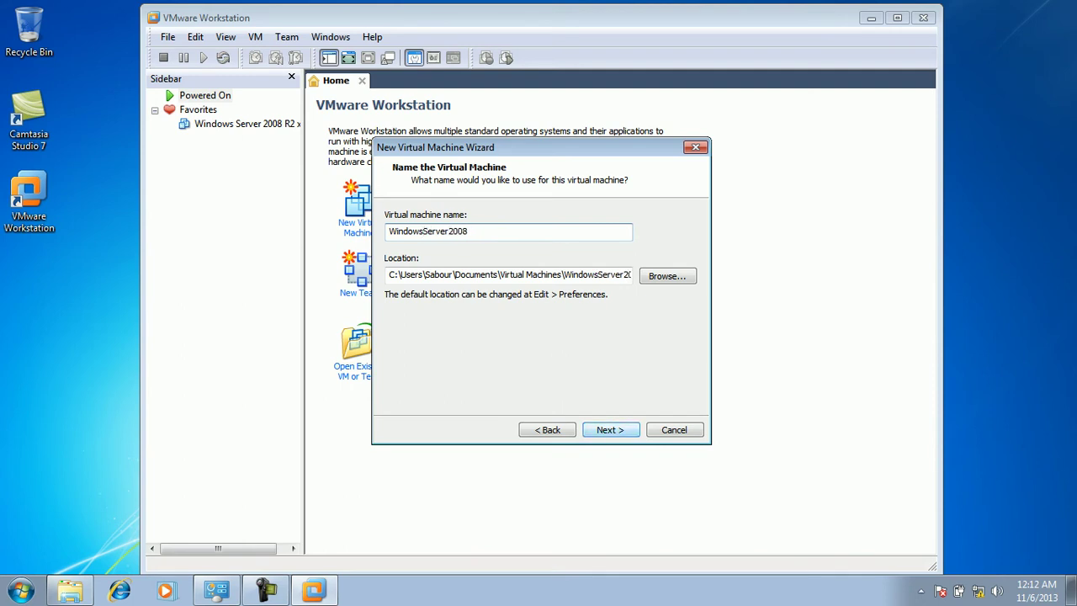
{"action": "key", "text": "Return"}
{"action": "key", "text": "alt+b"}
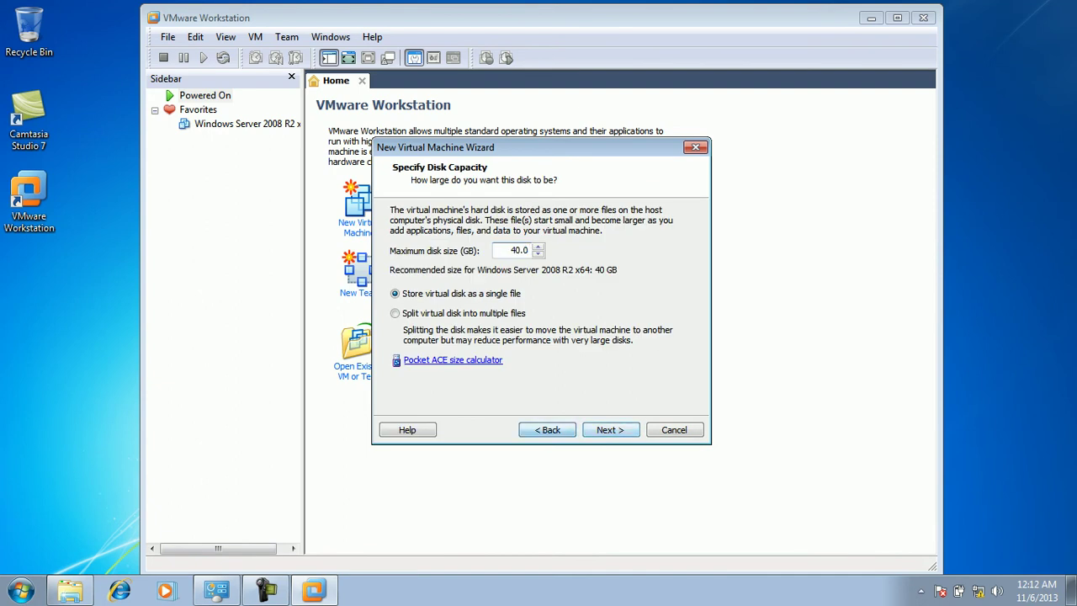
- Choose New Volume (E:) as the virtual machine's storage location
{"action": "left_click_drag", "start_coordinate": [412, 274], "coordinate": [632, 274]}
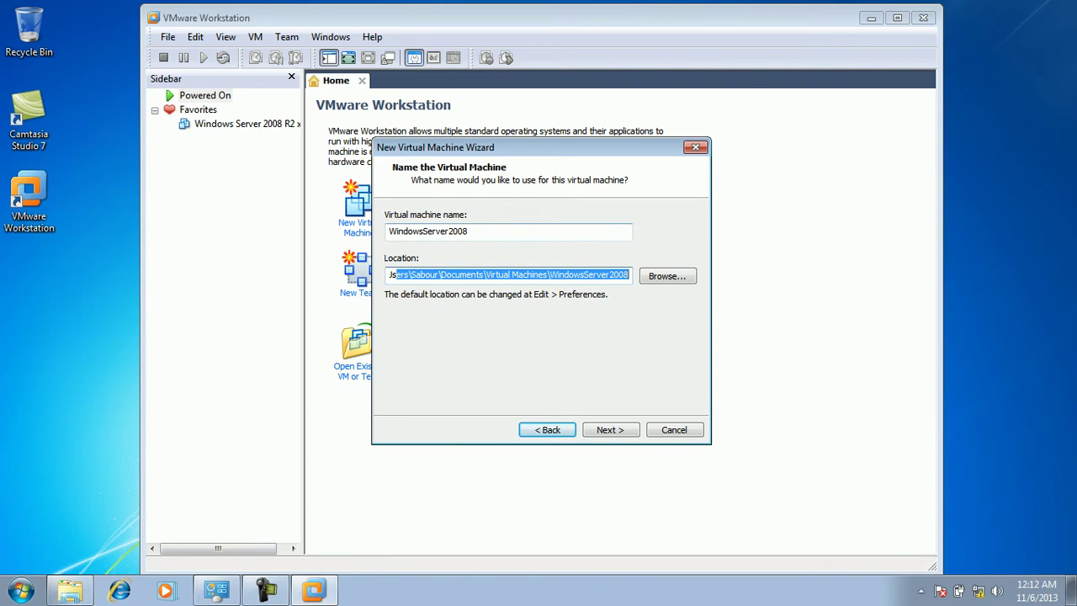
{"action": "double_click", "coordinate": [446, 231]}
{"action": "left_click_drag", "start_coordinate": [493, 274], "coordinate": [631, 274]}
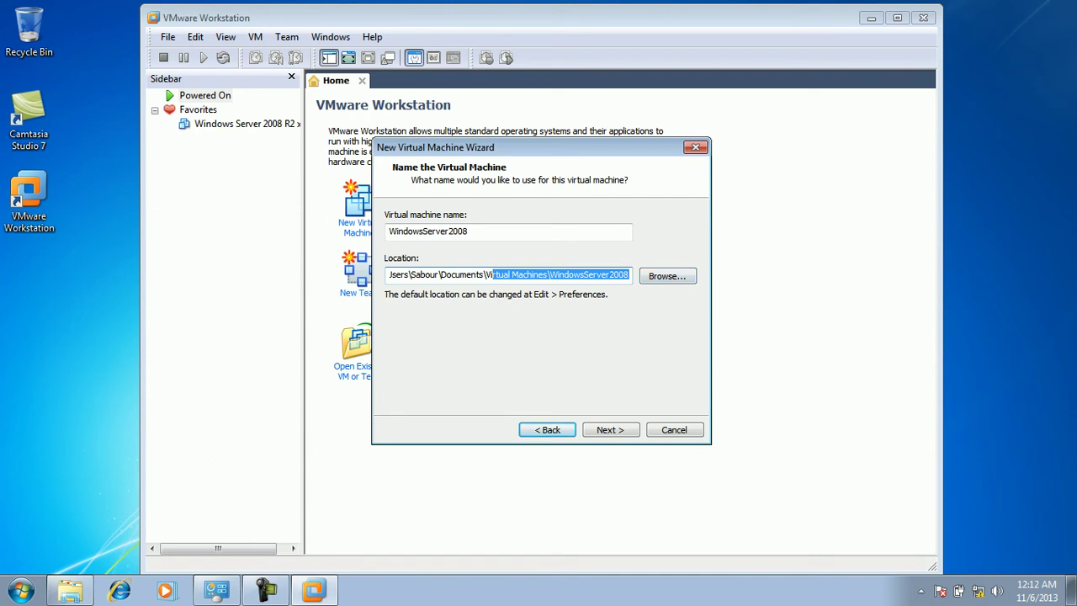
{"action": "left_click", "coordinate": [667, 276]}
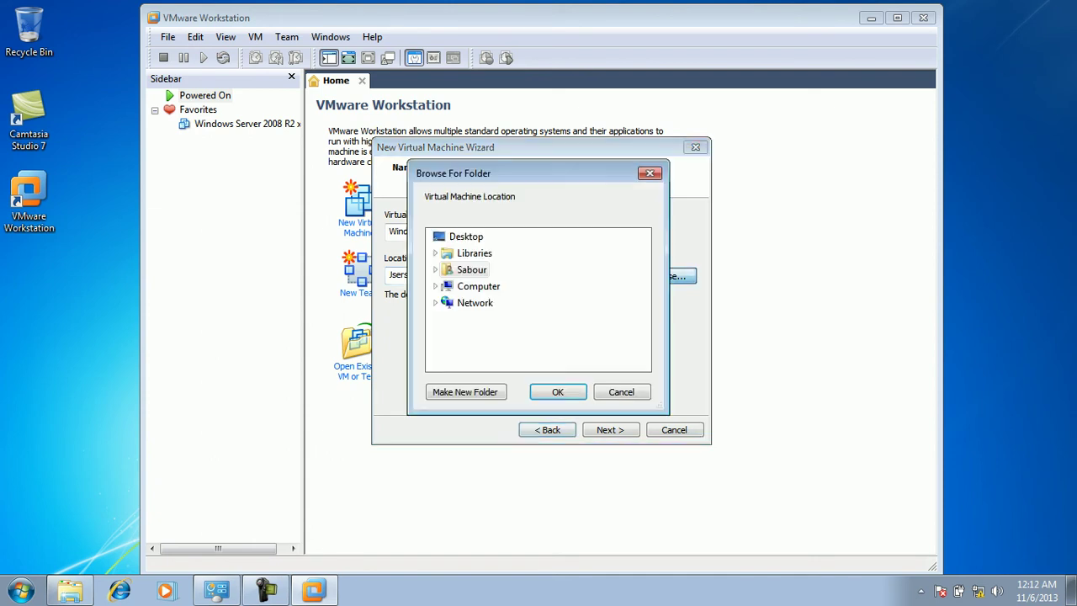
{"action": "left_click", "coordinate": [478, 286]}
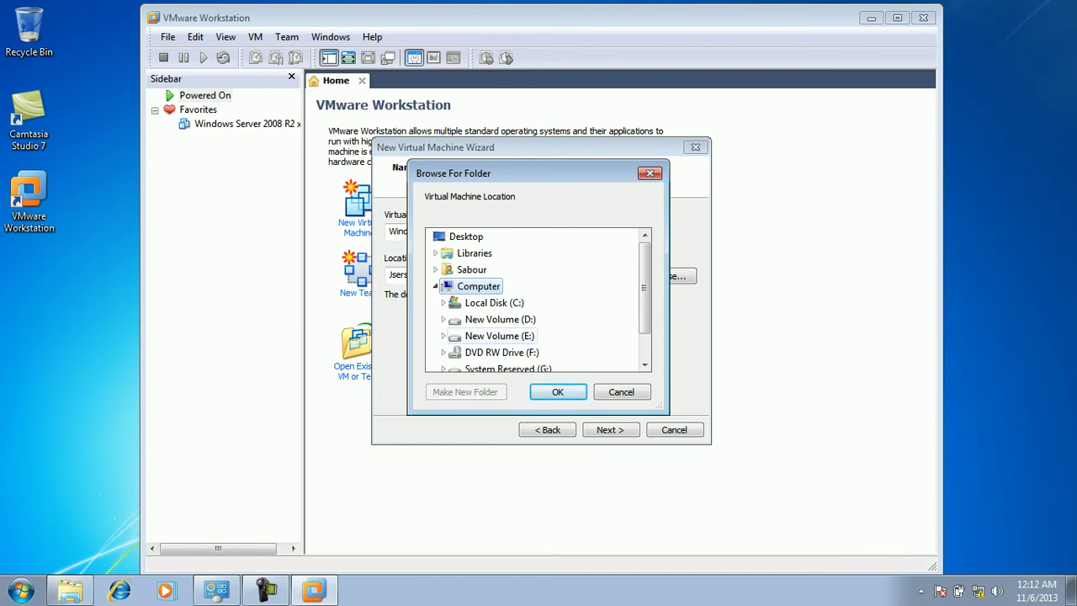
{"action": "left_click", "coordinate": [499, 336]}
{"action": "left_click", "coordinate": [557, 391]}
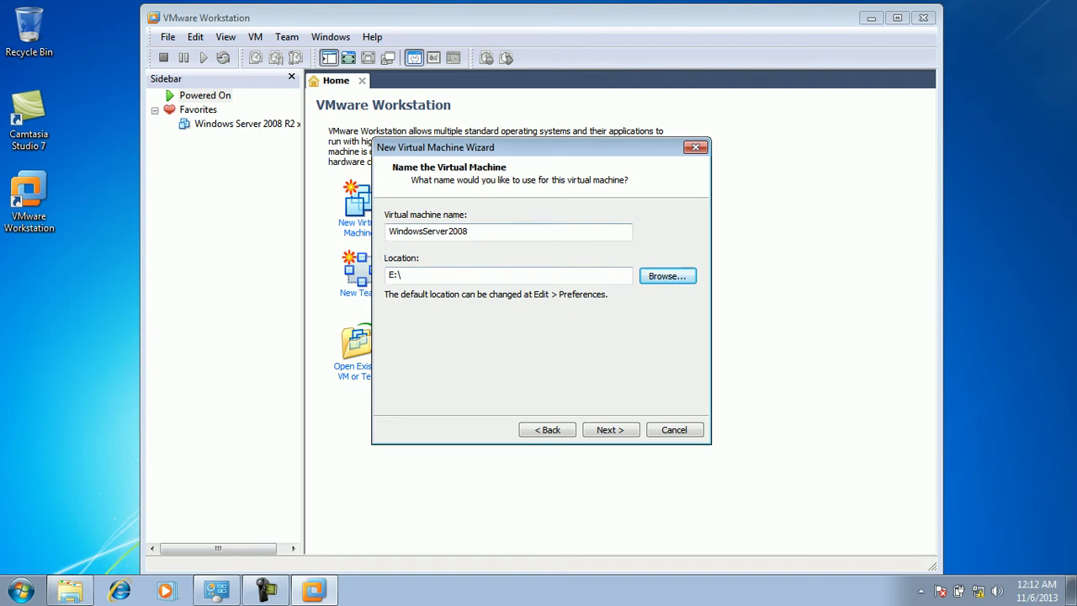
- Extend the location path to E:\WindowsServer2008VM, reusing the virtual machine's name, and continue to the disk capacity page
{"action": "double_click", "coordinate": [468, 232]}
{"action": "key", "text": "ctrl+c"}
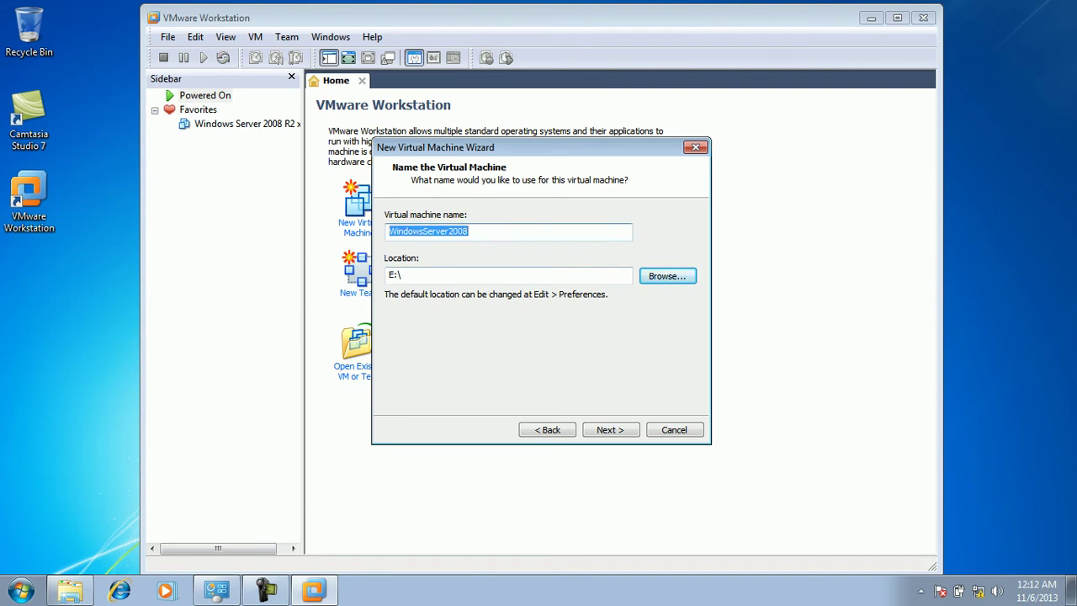
{"action": "key", "text": "Tab"}
{"action": "left_click", "coordinate": [401, 275]}
{"action": "key", "text": "ctrl+v"}
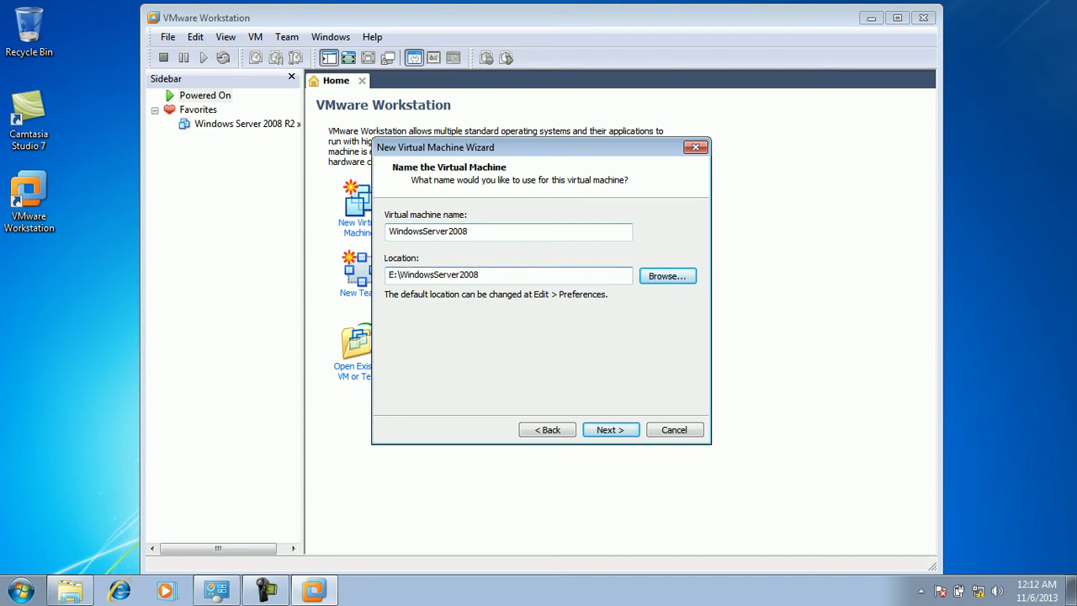
{"action": "type", "text": "VM"}
{"action": "key", "text": "Return"}
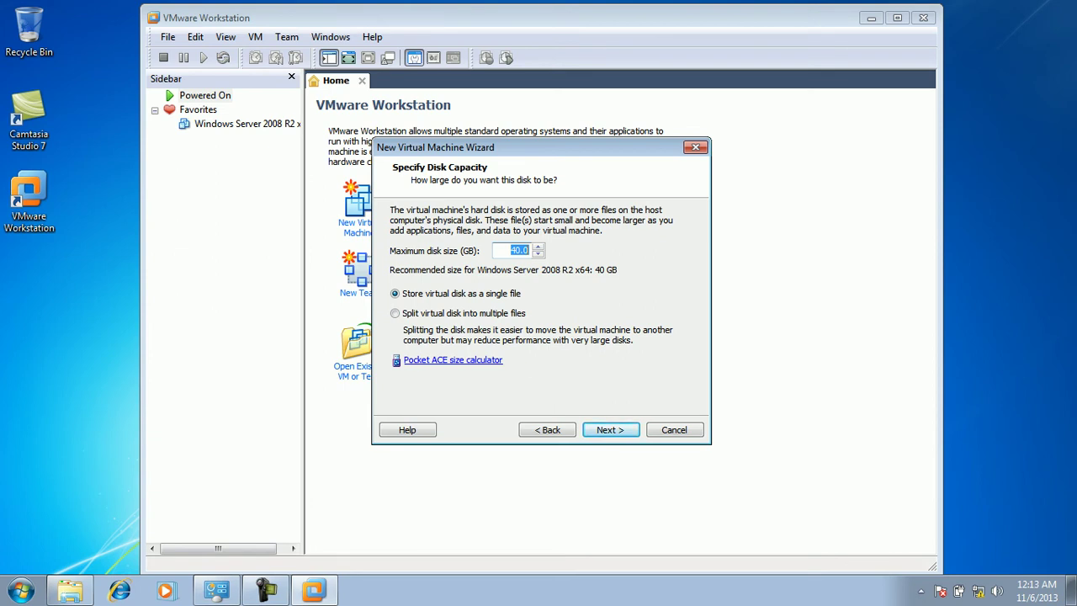
- Set the maximum disk size to 10 GB, keep the virtual disk as a single file, and continue
{"action": "left_click", "coordinate": [519, 250]}
{"action": "double_click", "coordinate": [519, 250]}
{"action": "type", "text": "10"}
{"action": "key", "text": "Tab"}
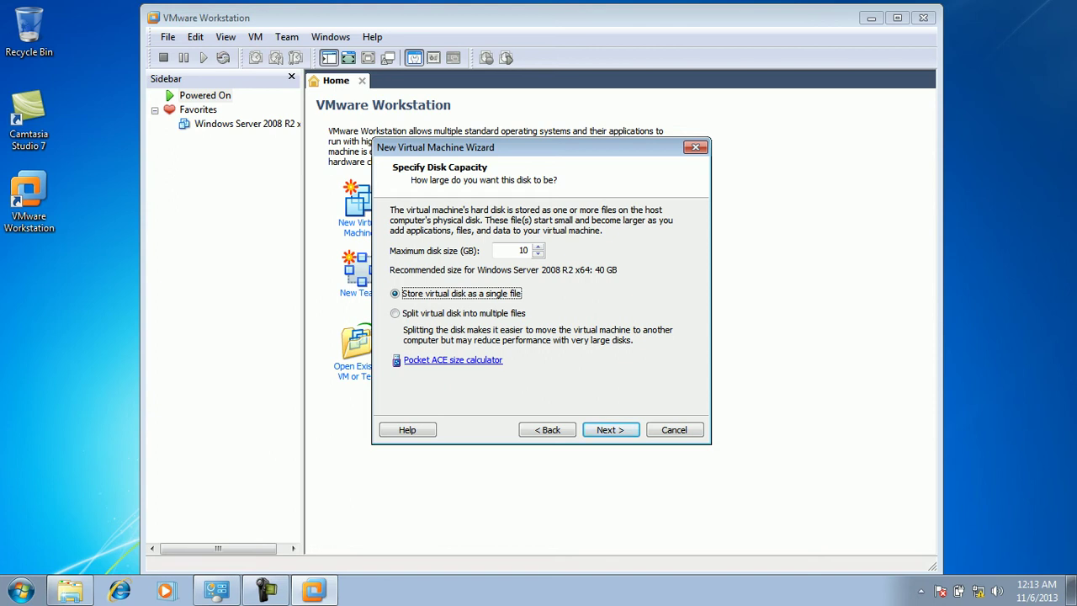
{"action": "key", "text": "Return"}
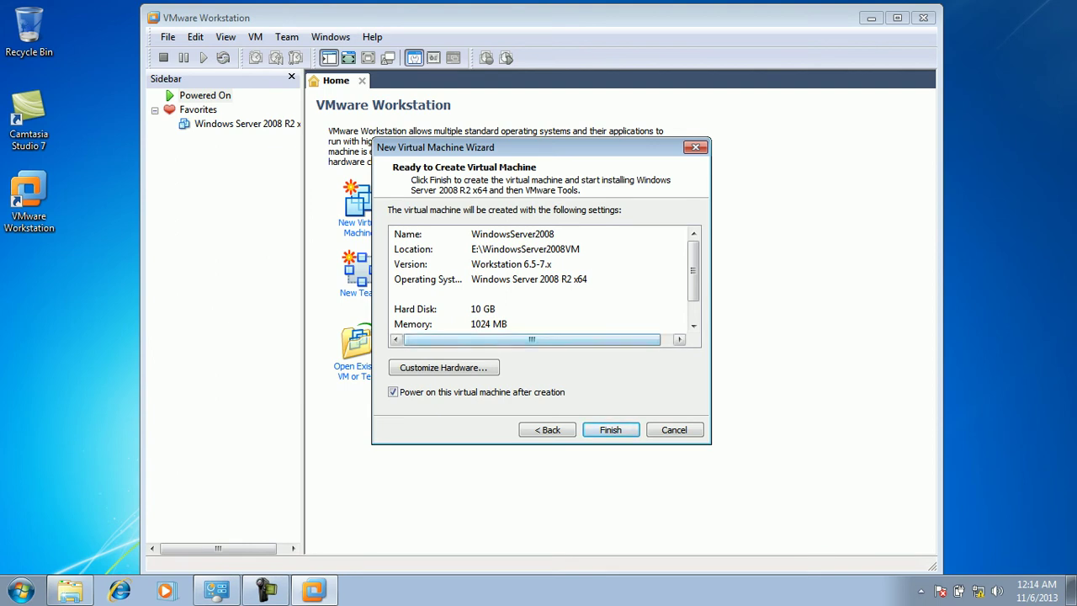
- Review the settings summary and customize the hardware by setting the virtual machine's memory to 512 MB
{"action": "left_click", "coordinate": [488, 323]}
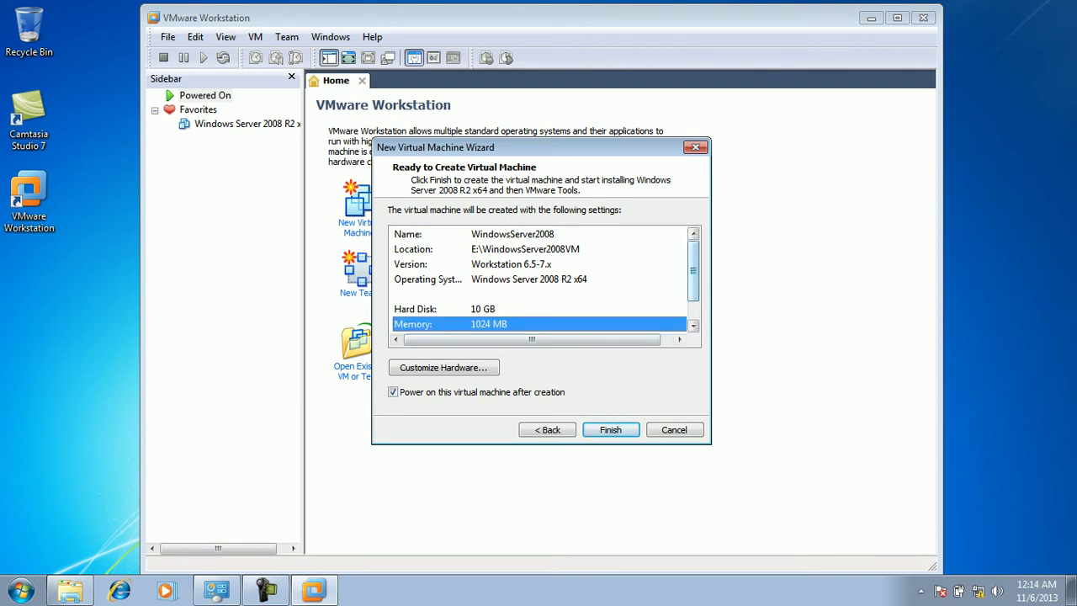
{"action": "scroll", "coordinate": [538, 278], "scroll_direction": "down", "scroll_amount": 1}
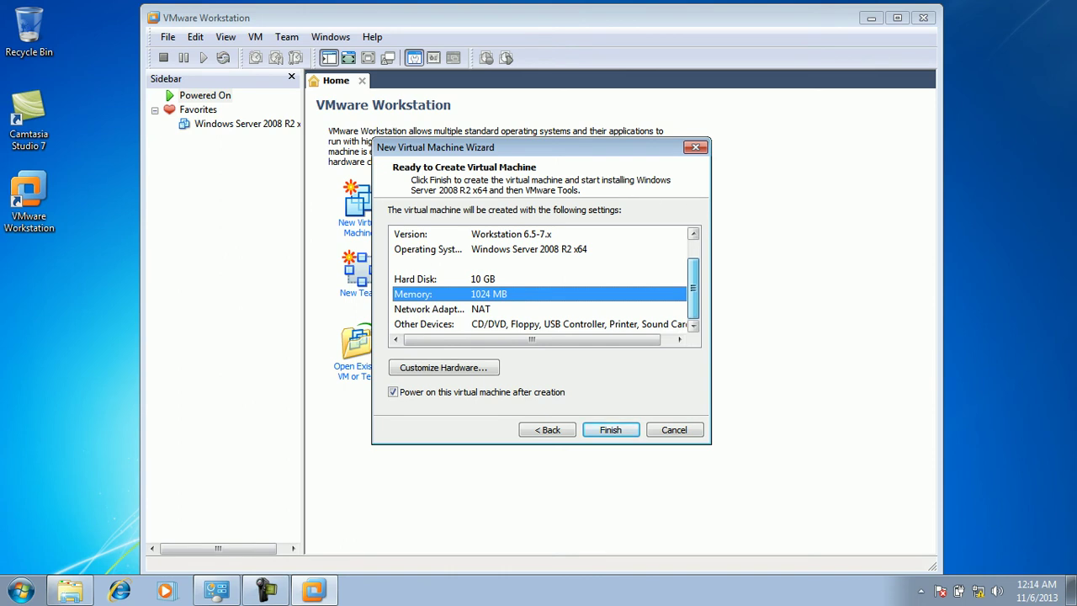
{"action": "left_click", "coordinate": [538, 309]}
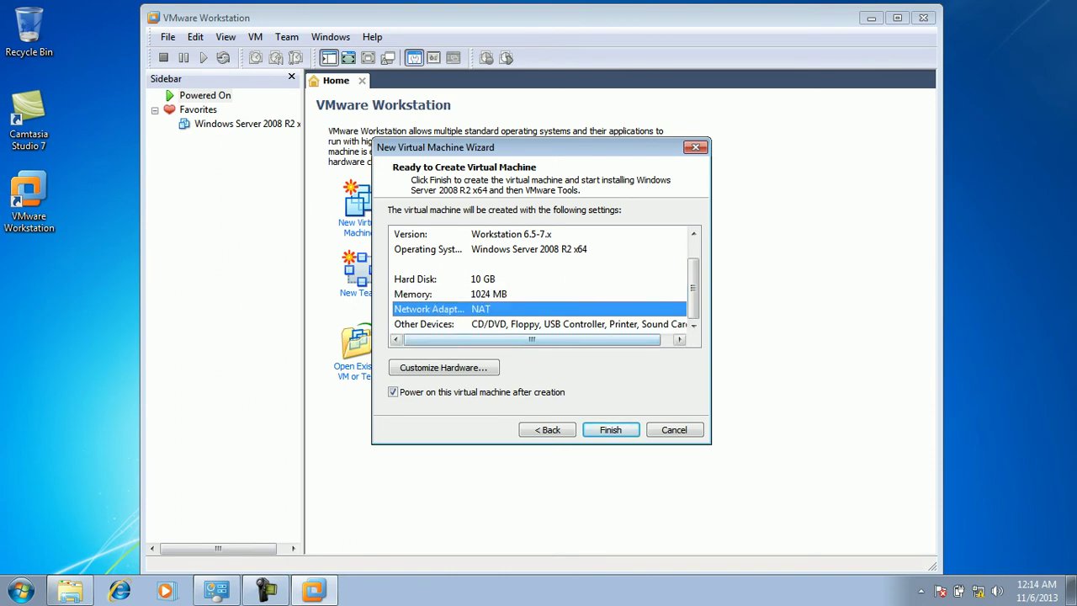
{"action": "left_click", "coordinate": [538, 324]}
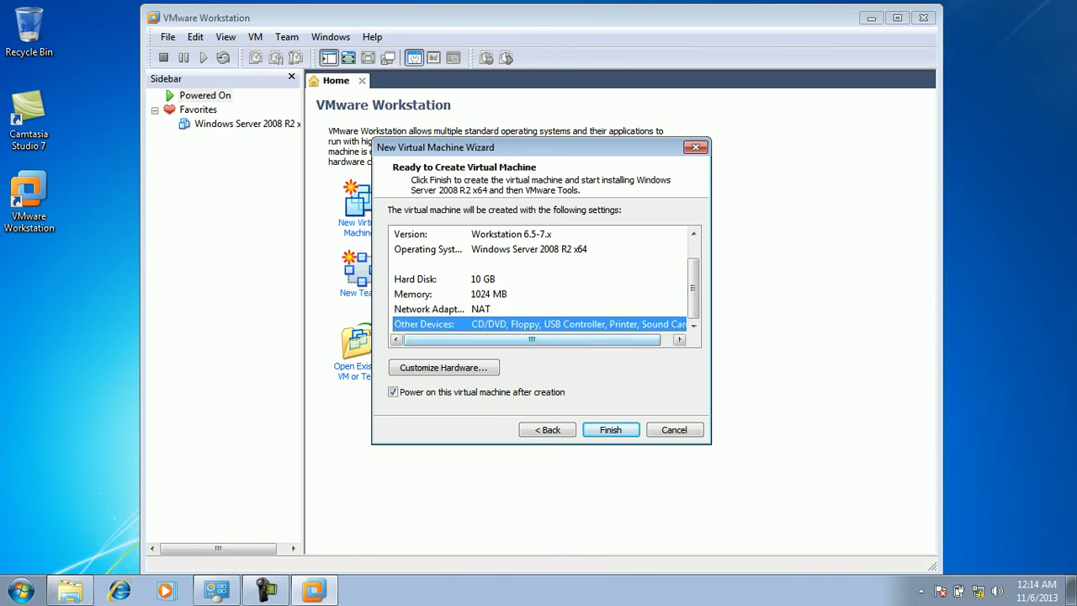
{"action": "left_click_drag", "start_coordinate": [531, 339], "coordinate": [544, 339]}
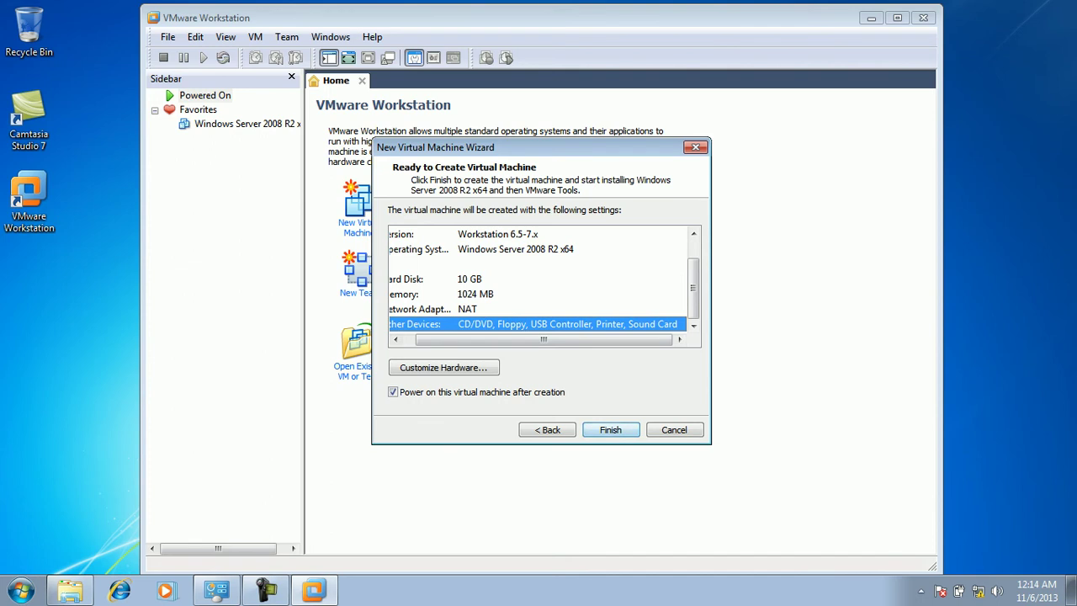
{"action": "left_click", "coordinate": [443, 367]}
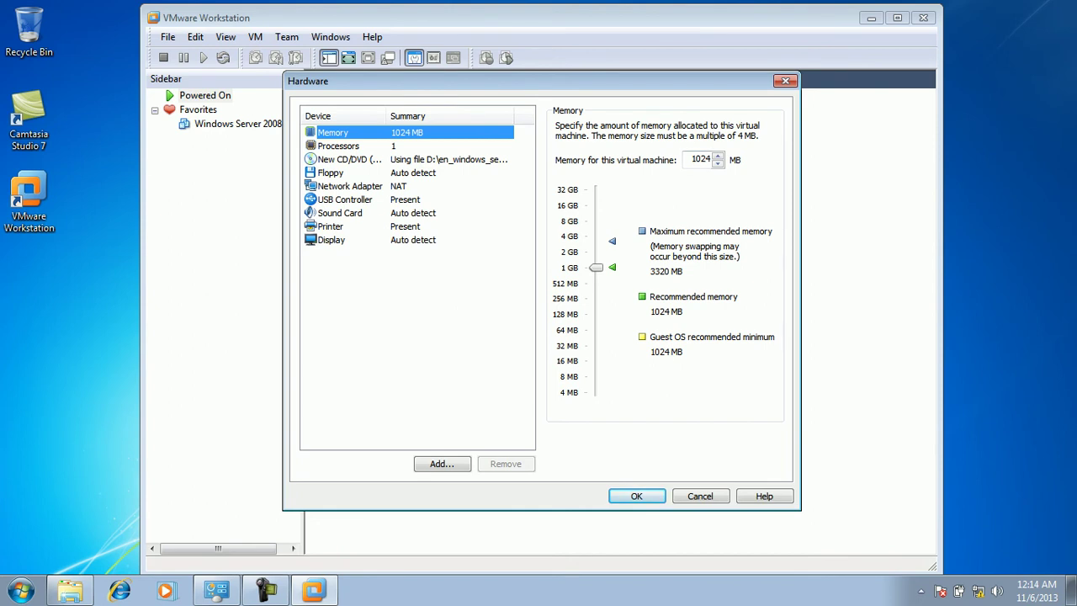
{"action": "key", "text": "Tab"}
{"action": "type", "text": "512"}
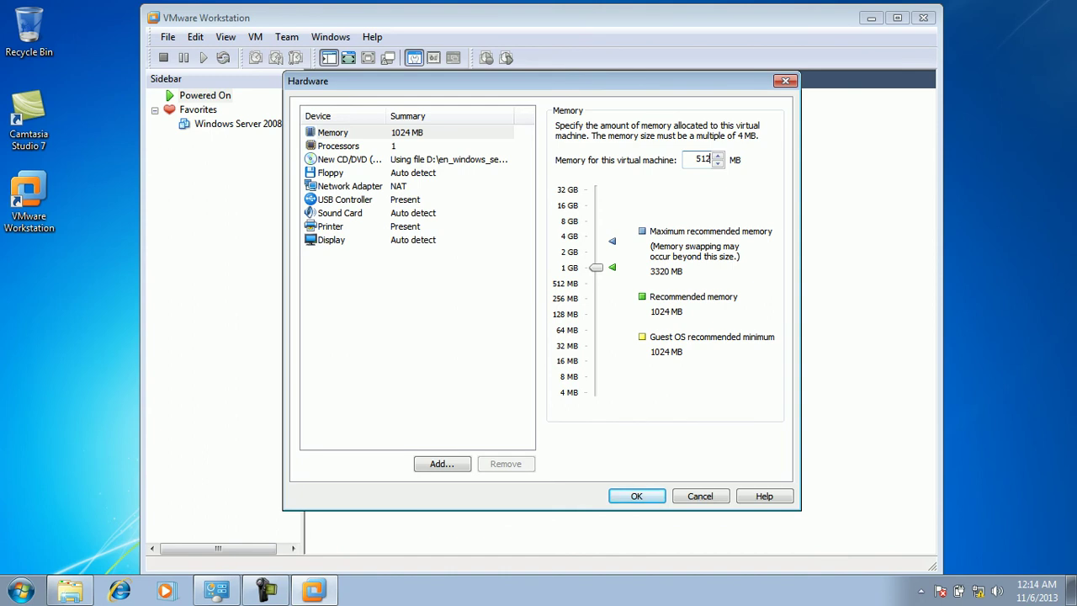
- View the processor settings and try physical drive F: for the CD/DVD drive before returning to the ISO image file
{"action": "left_click", "coordinate": [338, 145]}
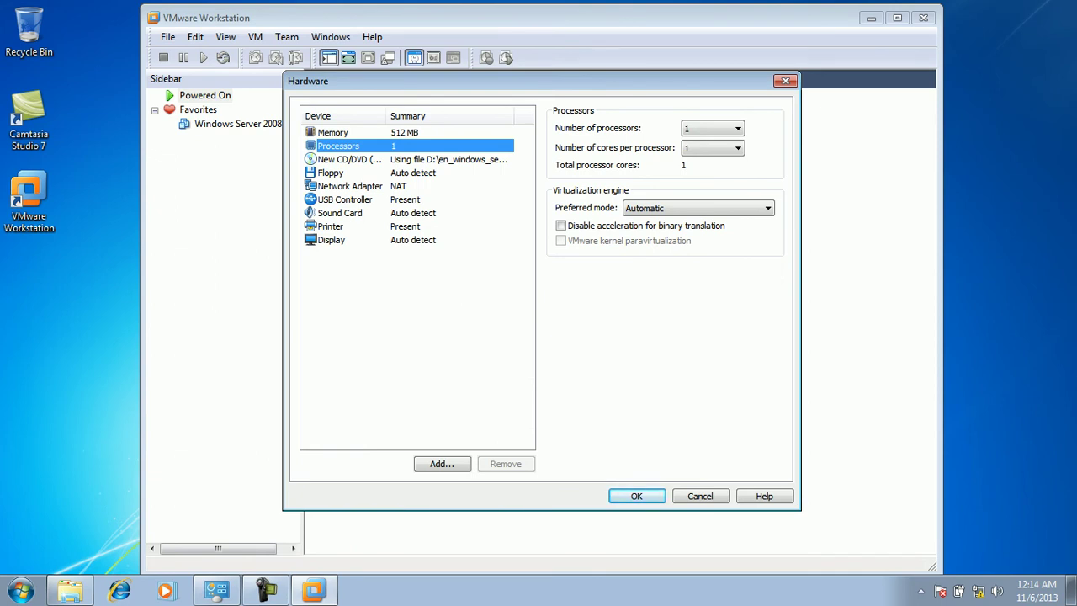
{"action": "left_click", "coordinate": [348, 159]}
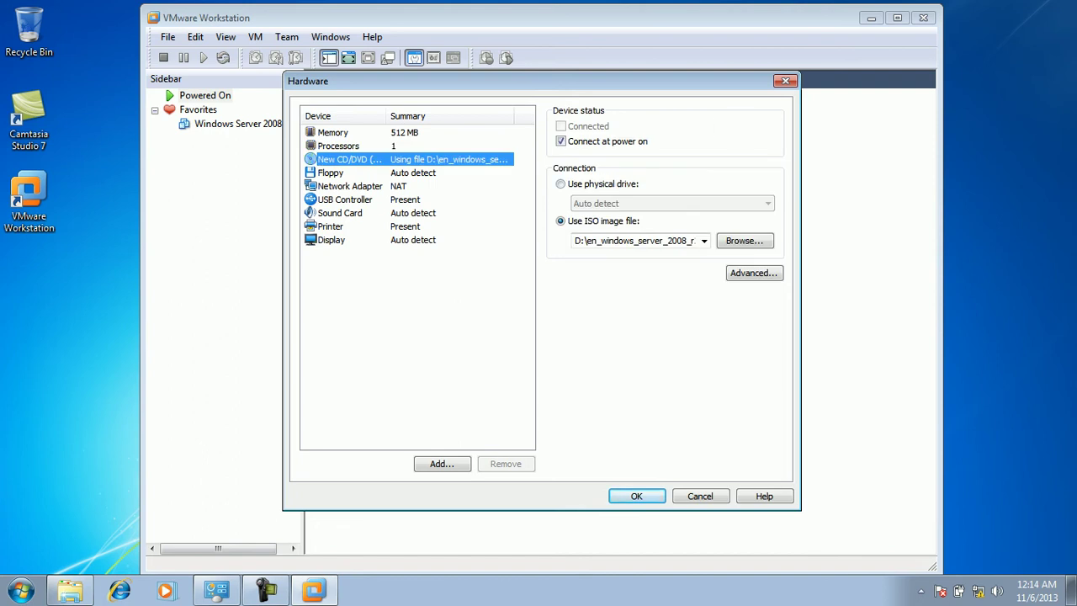
{"action": "left_click", "coordinate": [633, 241]}
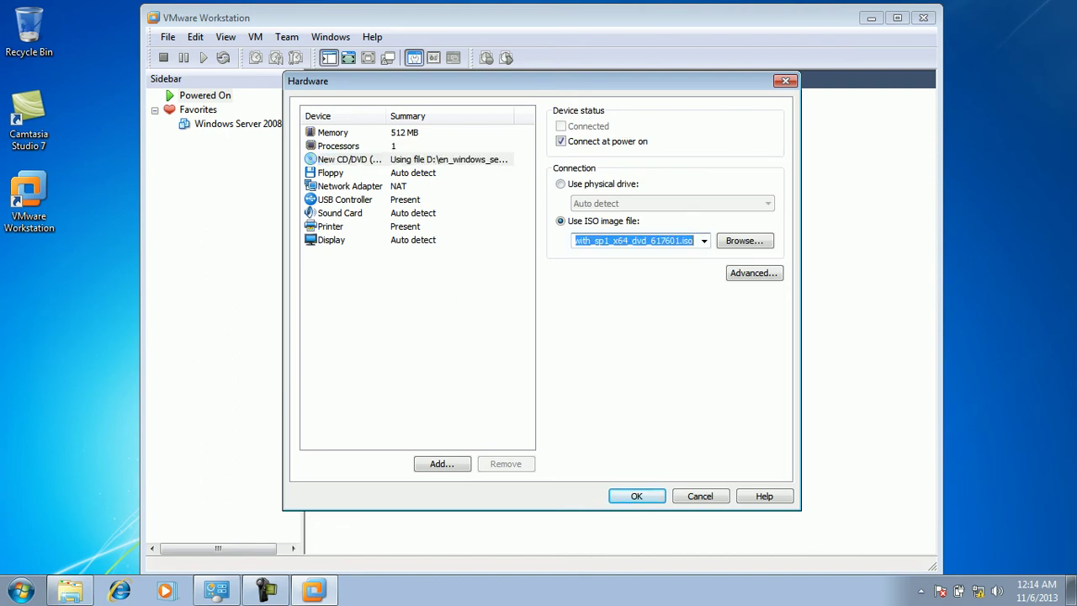
{"action": "left_click", "coordinate": [560, 183]}
{"action": "left_click", "coordinate": [672, 202]}
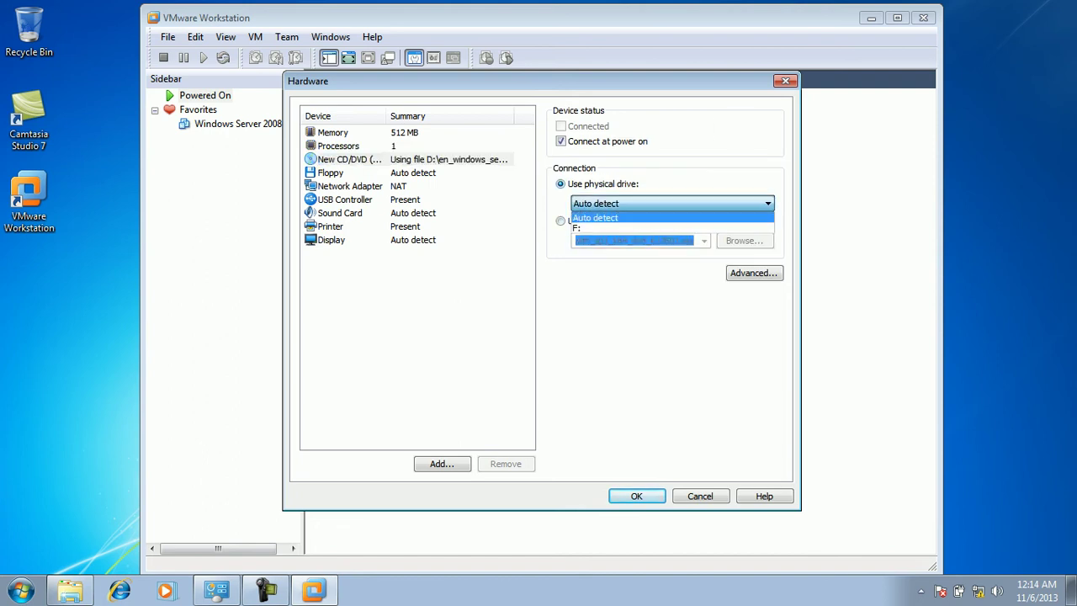
{"action": "left_click", "coordinate": [599, 227]}
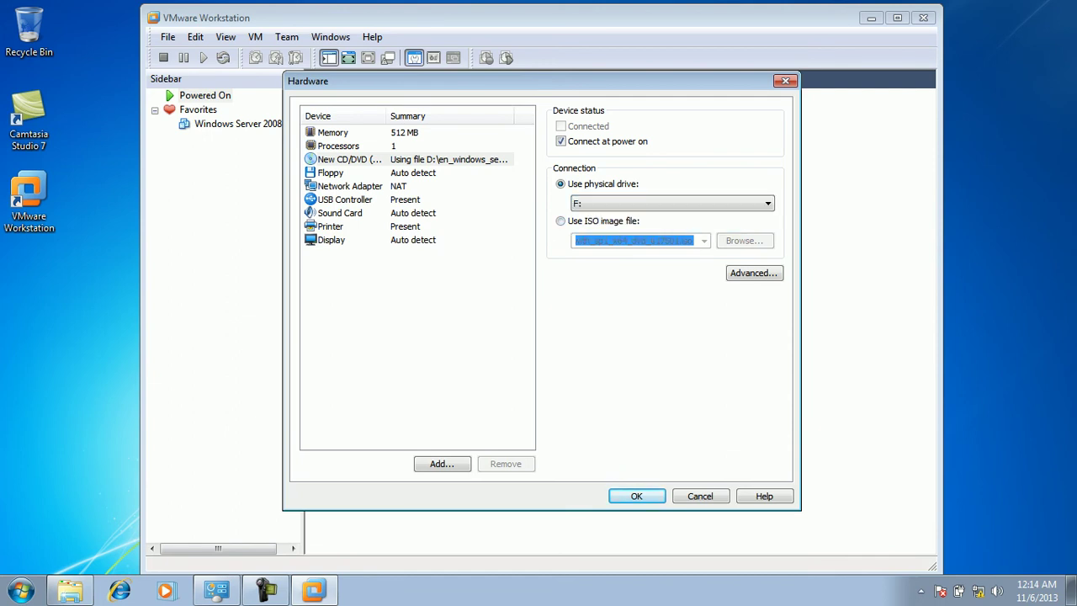
{"action": "left_click", "coordinate": [560, 220]}
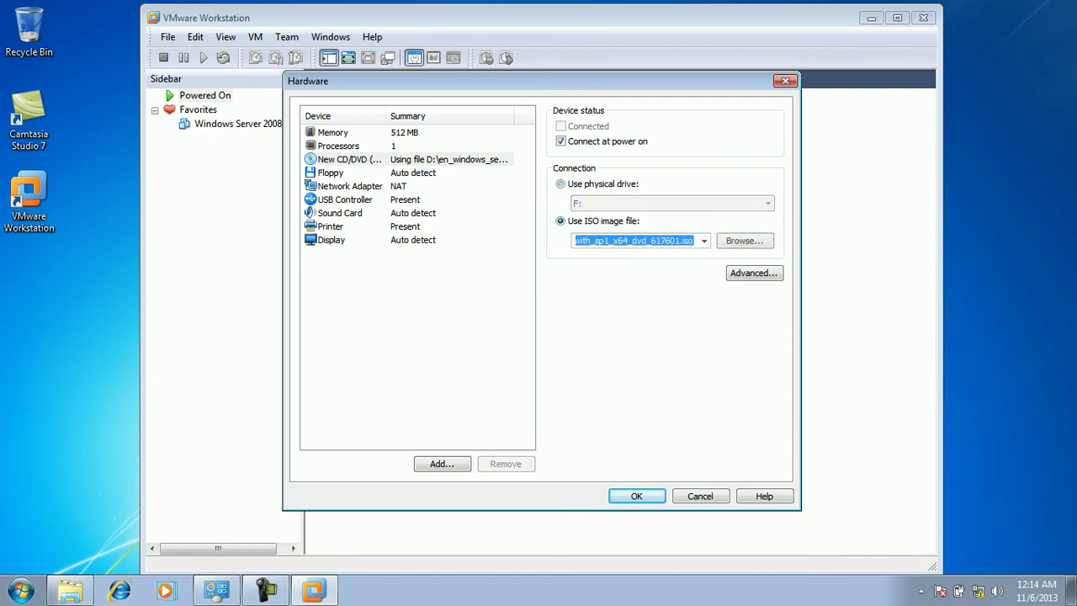
- Examine the floppy, network adapter, USB, sound card, printer and display settings, plus the hardware types that can be added
{"action": "left_click", "coordinate": [330, 173]}
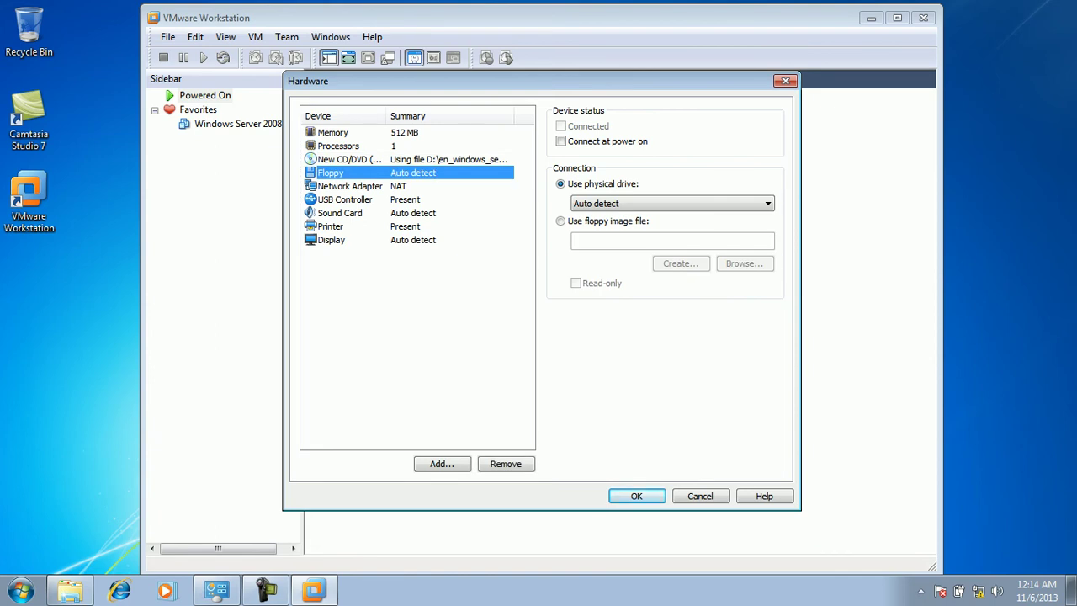
{"action": "left_click", "coordinate": [350, 186]}
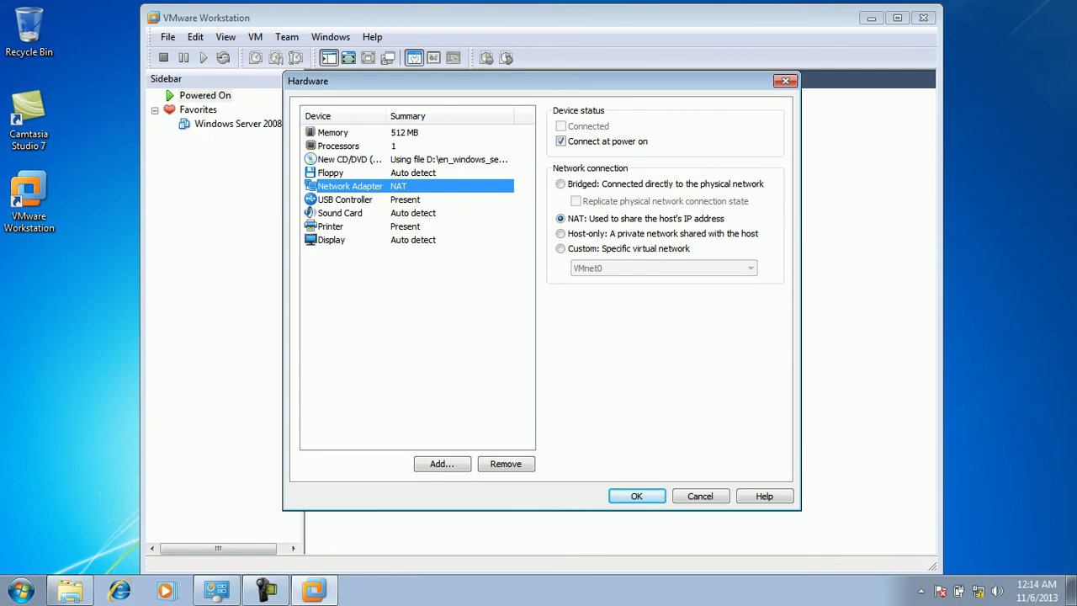
{"action": "left_click", "coordinate": [345, 199]}
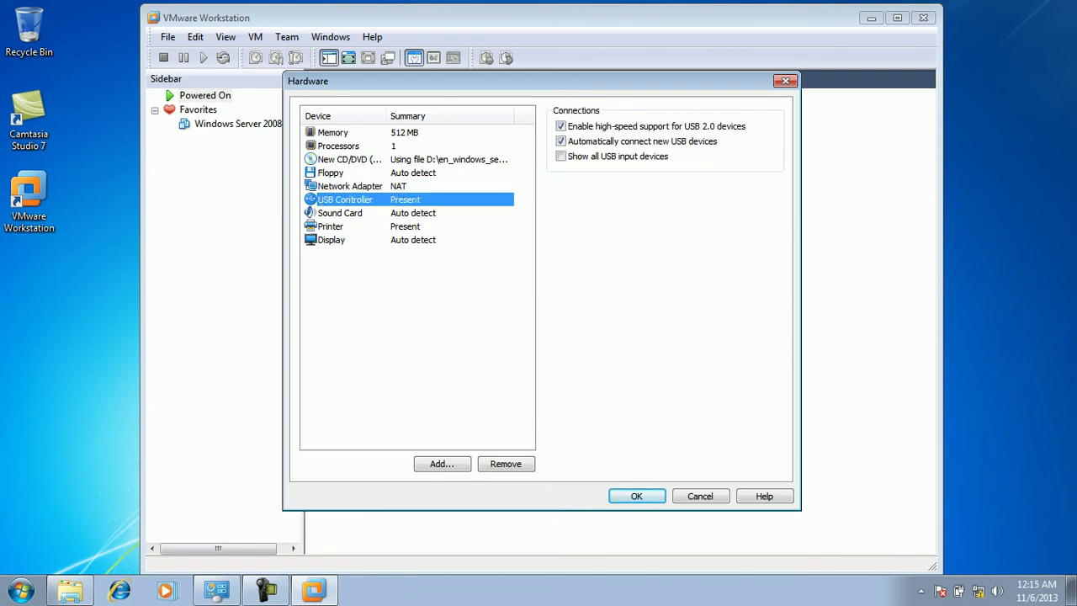
{"action": "left_click", "coordinate": [340, 213]}
{"action": "left_click", "coordinate": [330, 226]}
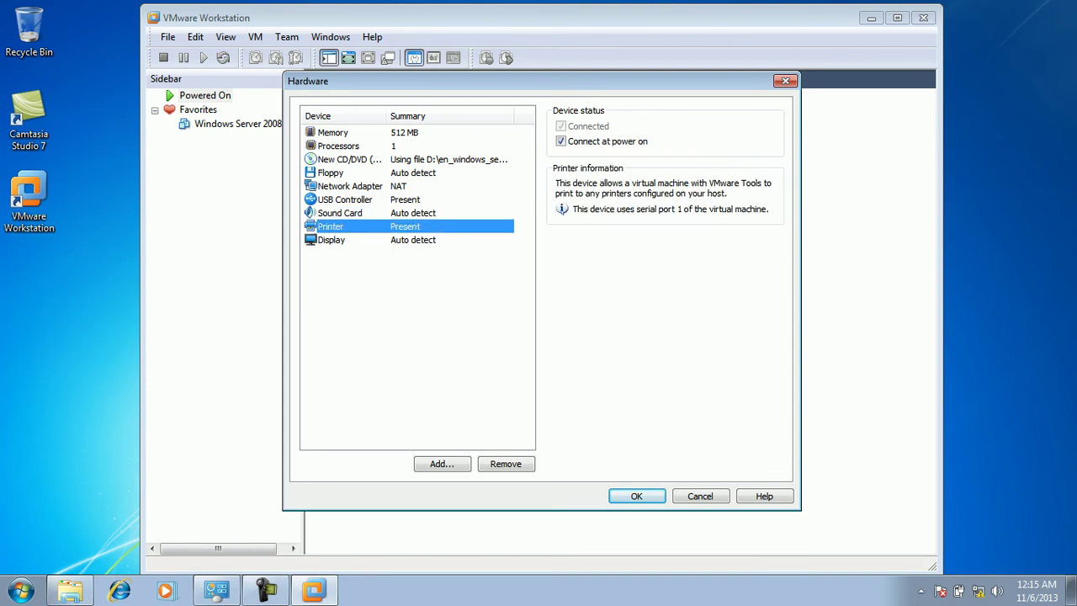
{"action": "left_click", "coordinate": [331, 240]}
{"action": "key", "text": "Tab"}
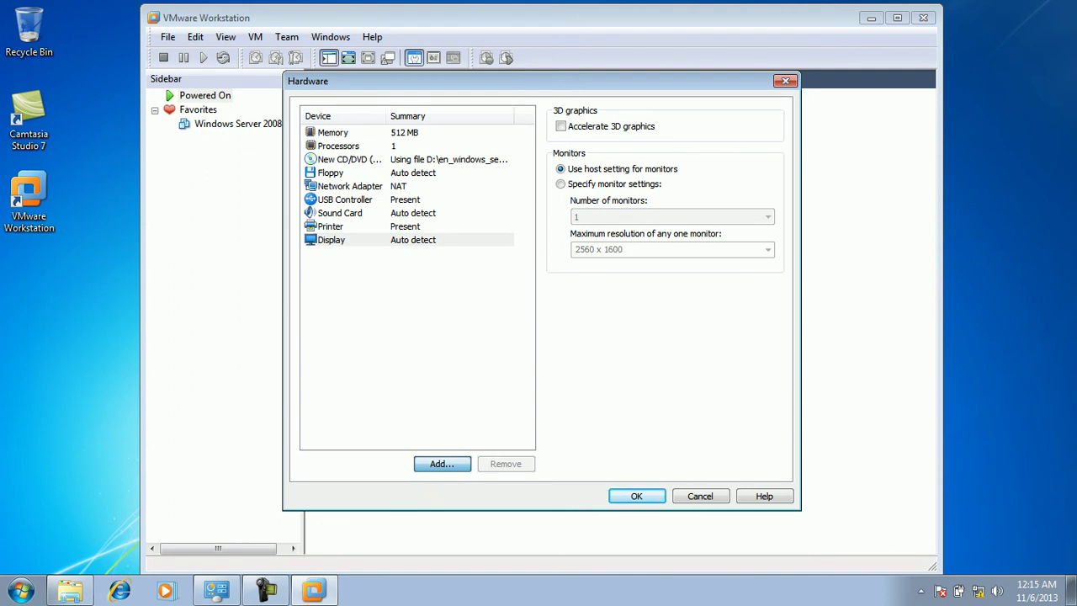
{"action": "left_click", "coordinate": [442, 463]}
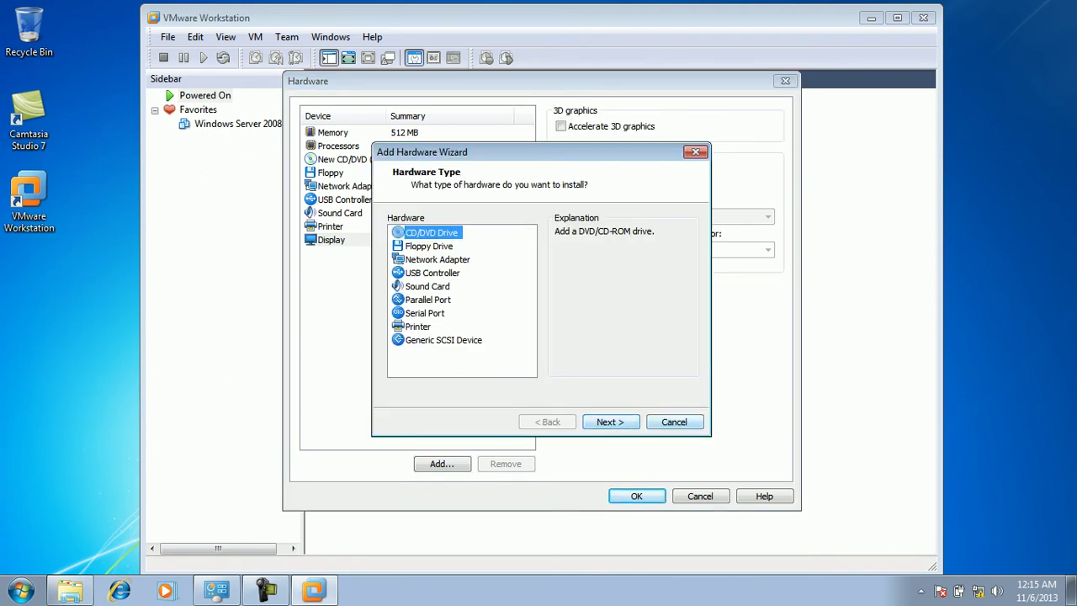
{"action": "left_click", "coordinate": [674, 421]}
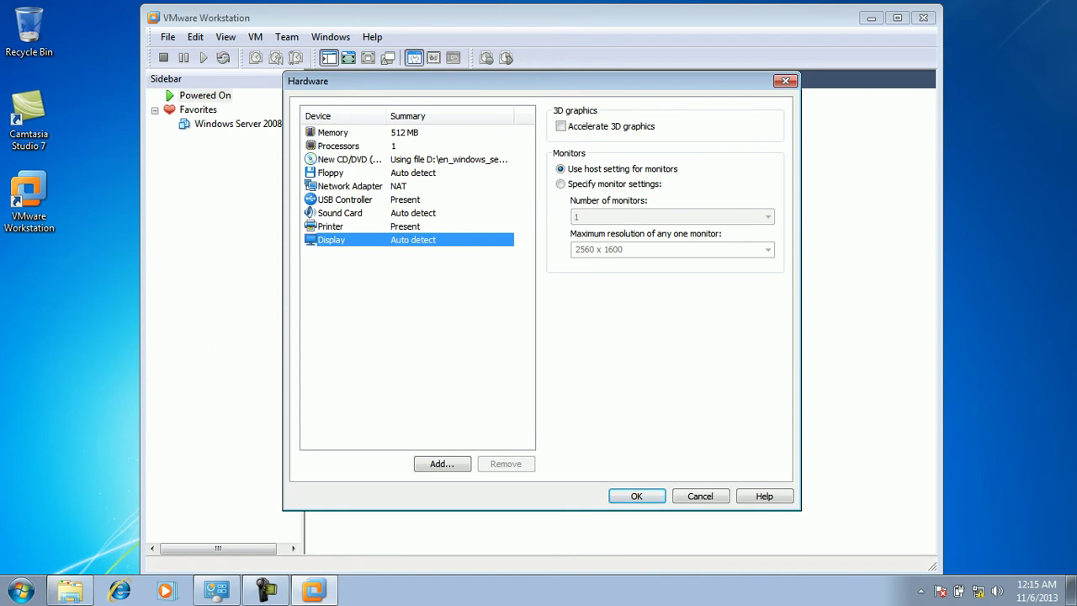
- Accept the hardware settings and finish the wizard to create and power on the virtual machine
{"action": "left_click", "coordinate": [636, 495]}
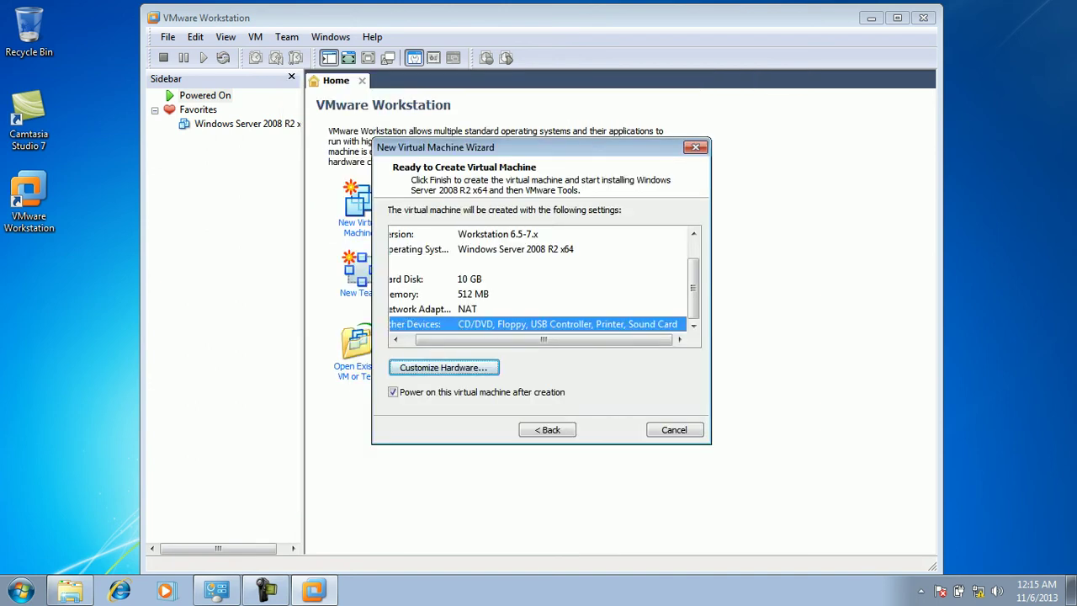
{"action": "left_click", "coordinate": [610, 429]}
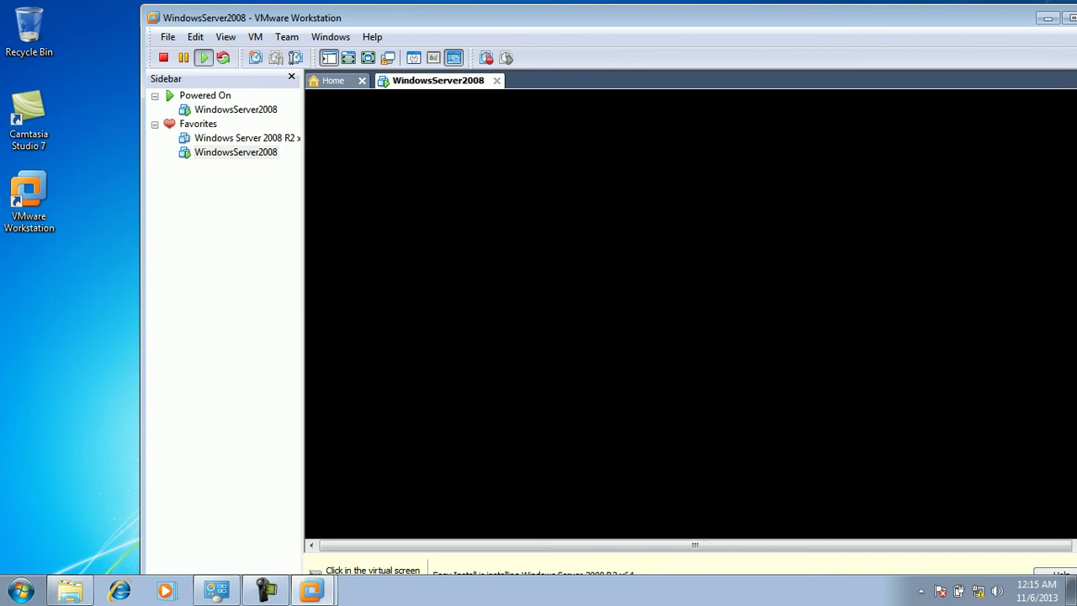
- Maximize the window and display the running WindowsServer2008 virtual machine in full screen
{"action": "key", "text": "super+Up"}
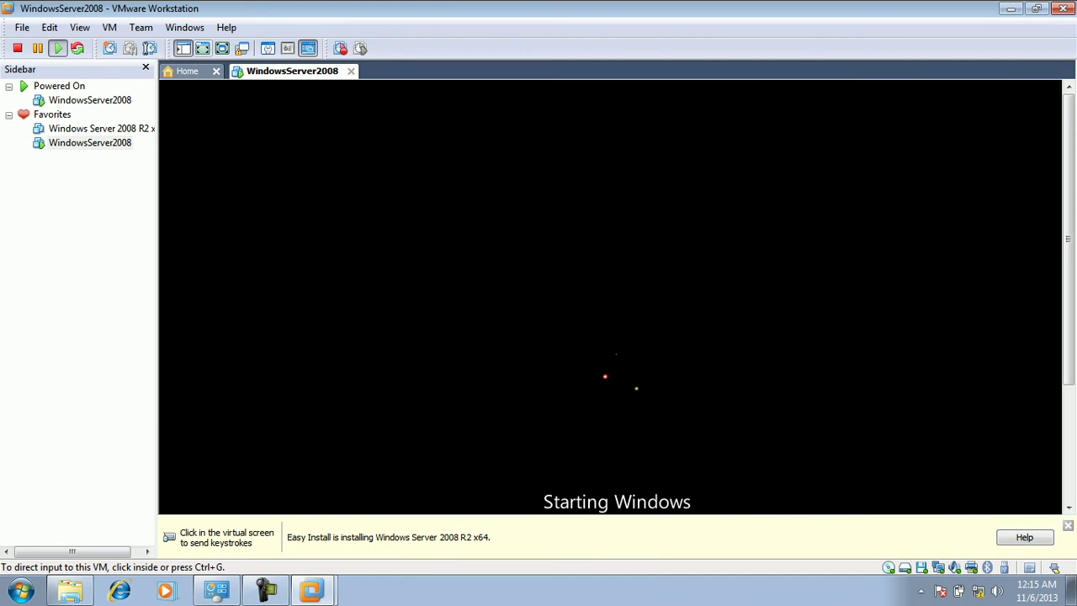
{"action": "left_click", "coordinate": [203, 48]}
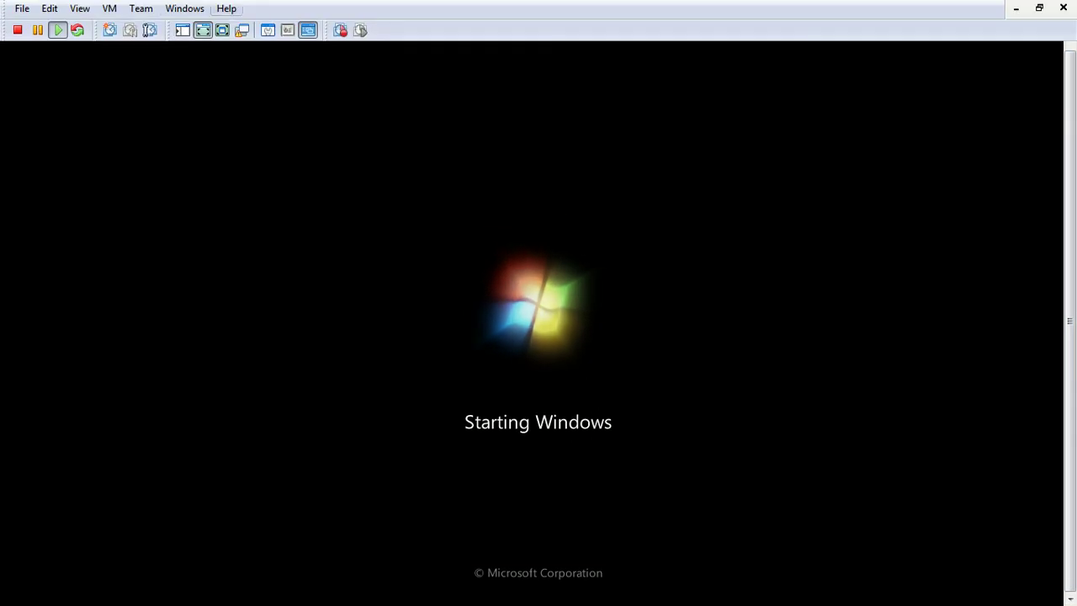
{"action": "left_click", "coordinate": [222, 30]}
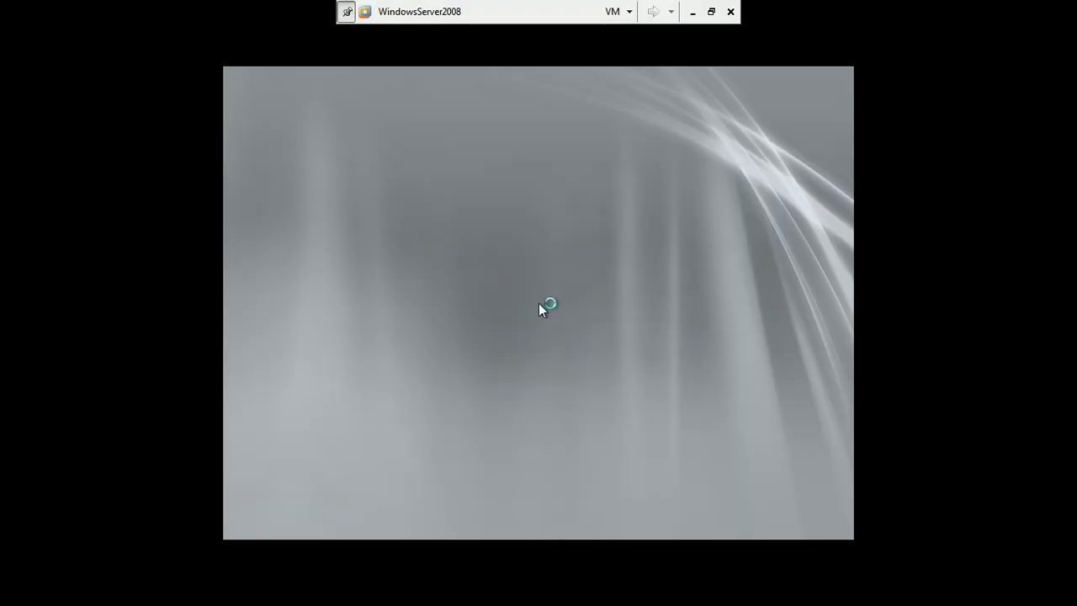
- Dismiss the update server error, leave full screen and maximize the window with the running WindowsServer2008 virtual machine
{"action": "left_click", "coordinate": [619, 12]}
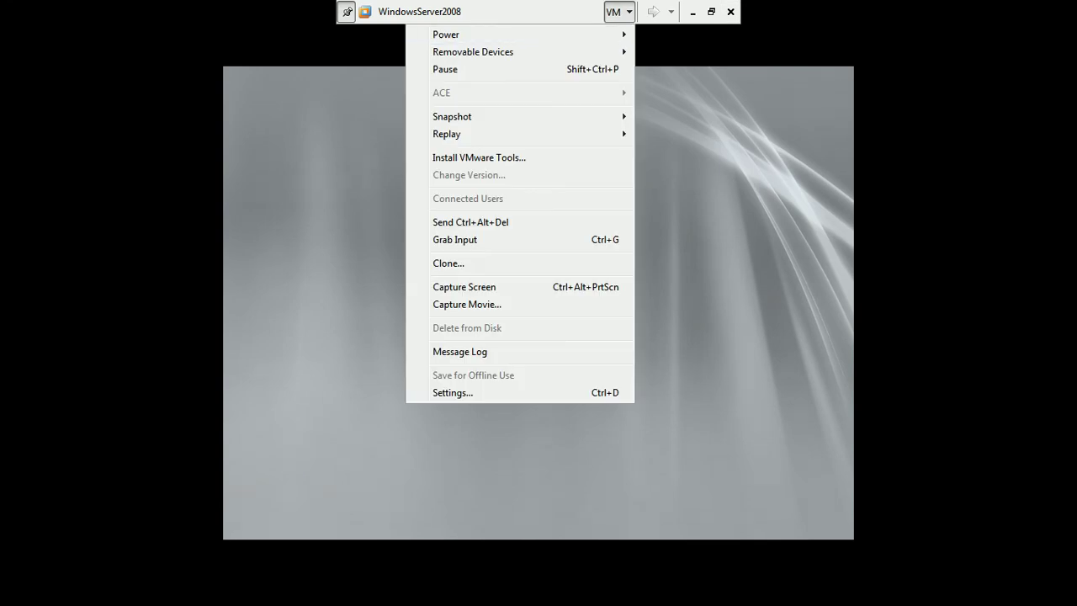
{"action": "left_click", "coordinate": [647, 137]}
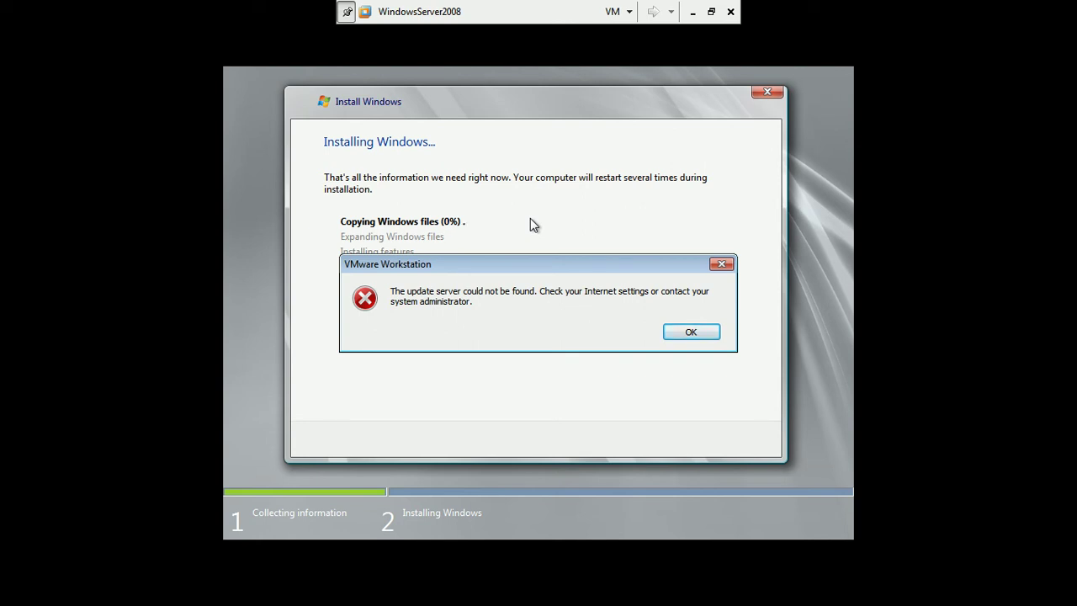
{"action": "left_click", "coordinate": [677, 332]}
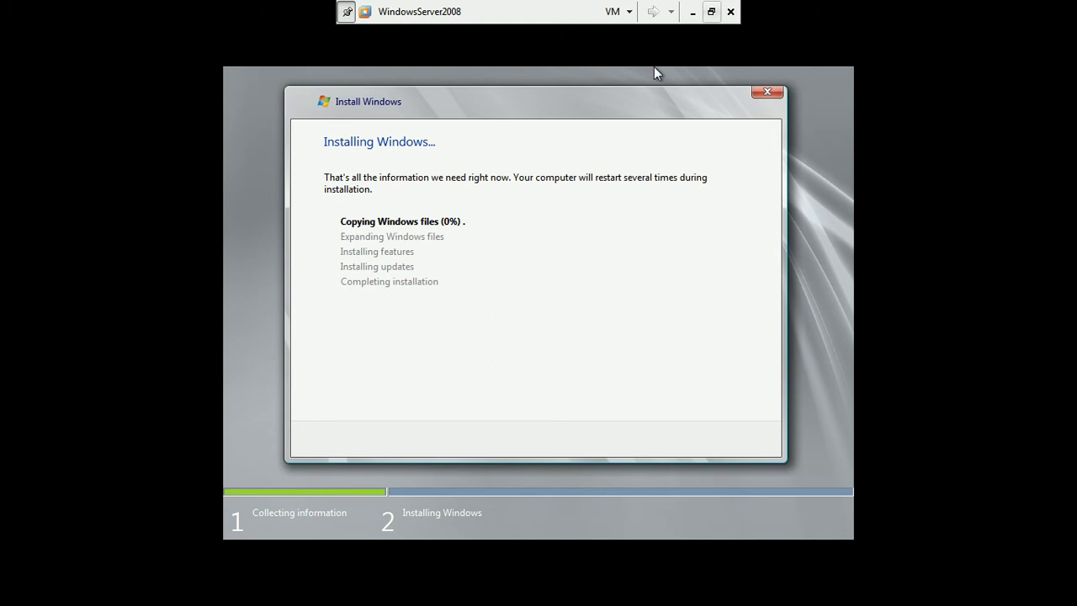
{"action": "left_click", "coordinate": [711, 11]}
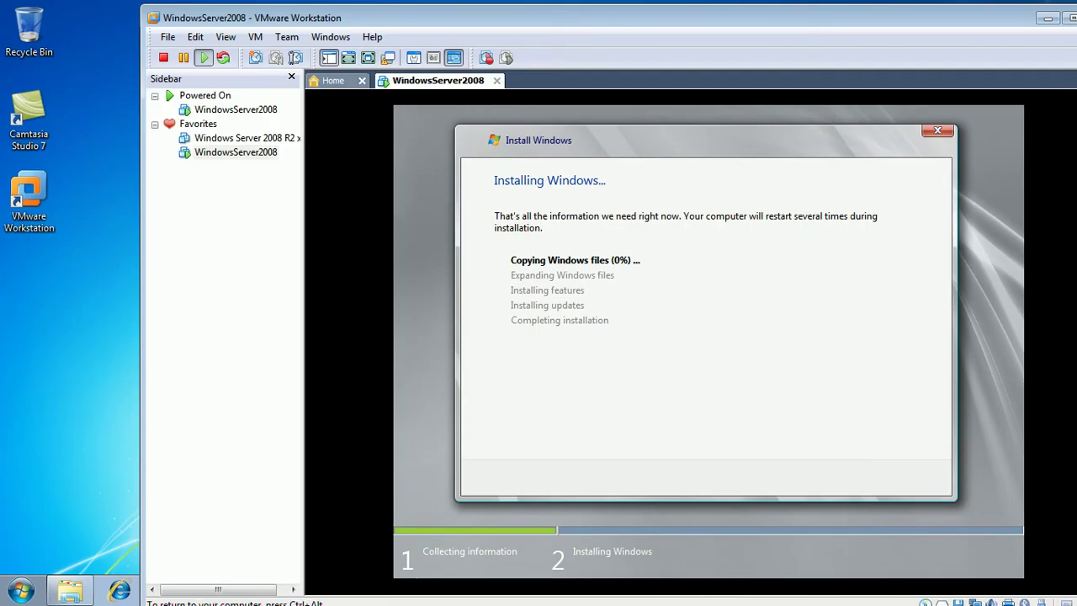
{"action": "left_click_drag", "start_coordinate": [398, 18], "coordinate": [818, 66]}
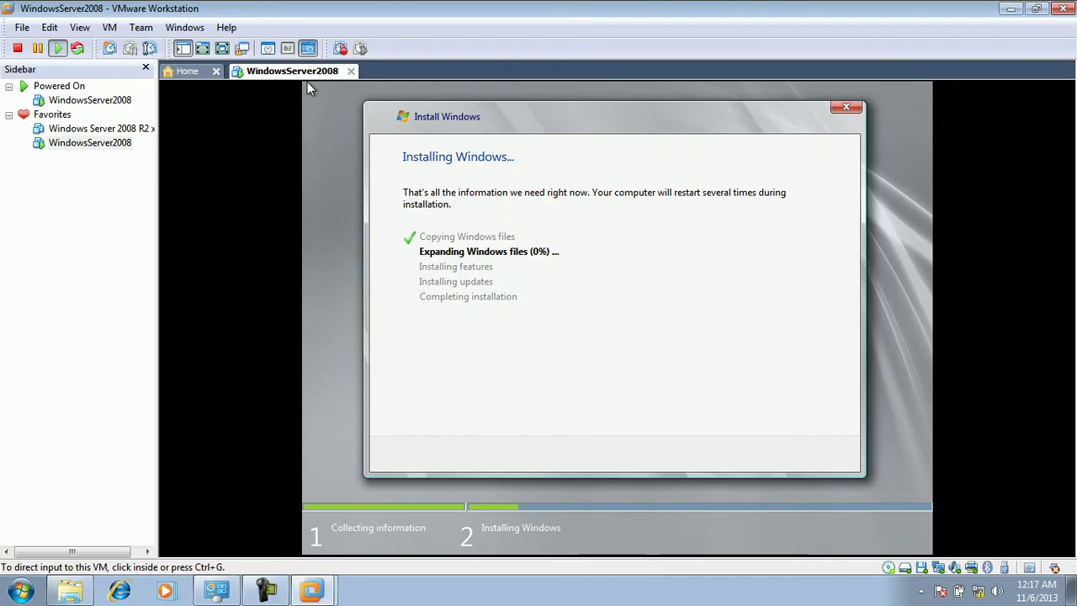
{"action": "left_click", "coordinate": [757, 277]}
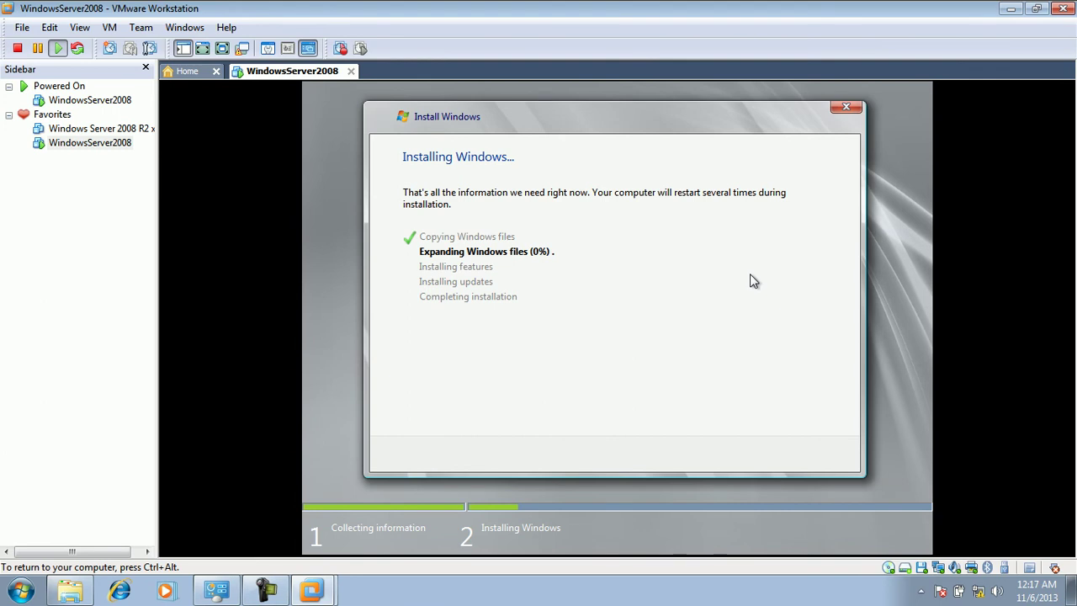
{"action": "key", "text": "ctrl+alt"}
{"action": "left_click", "coordinate": [302, 527]}
{"action": "key", "text": "ctrl+alt"}
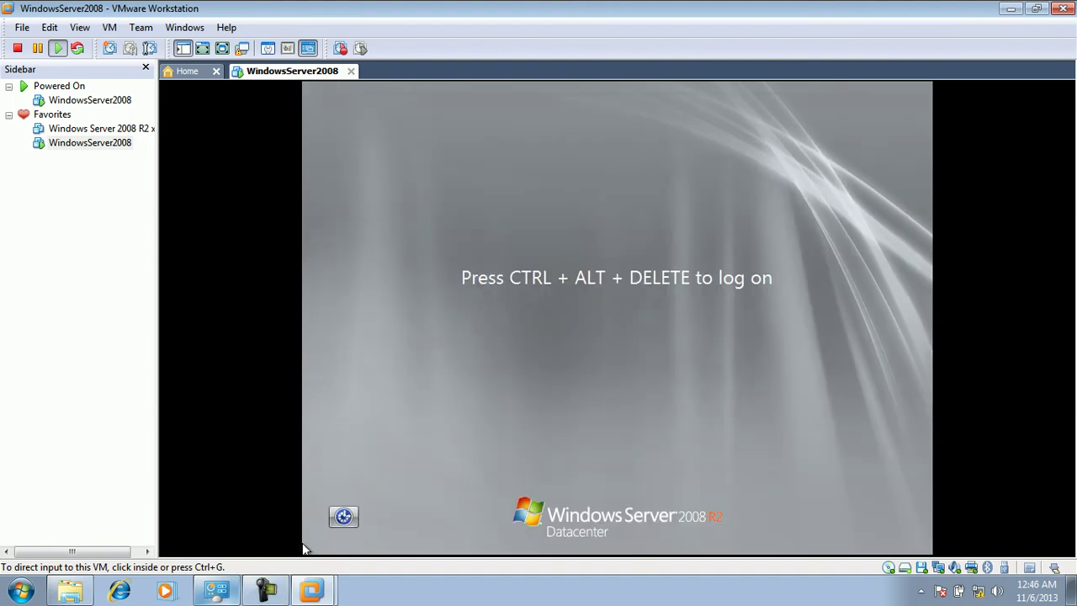
{"action": "left_click", "coordinate": [432, 362]}
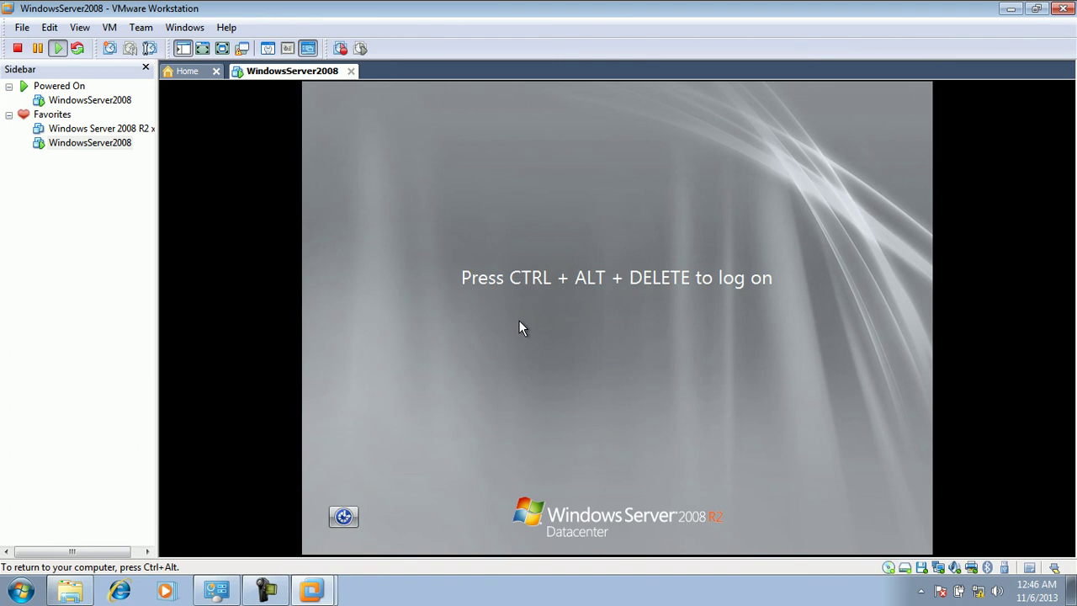
{"action": "key", "text": "ctrl+alt"}
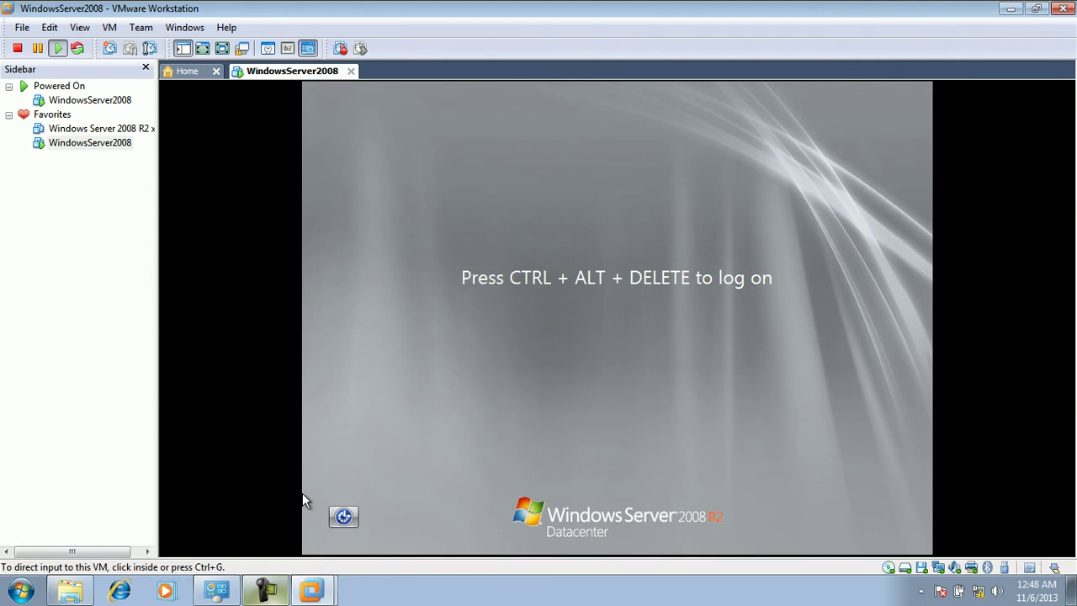
- Send the secure attention sequence to the guest, select the Administrator account and accept the required password change
{"action": "left_click", "coordinate": [303, 493]}
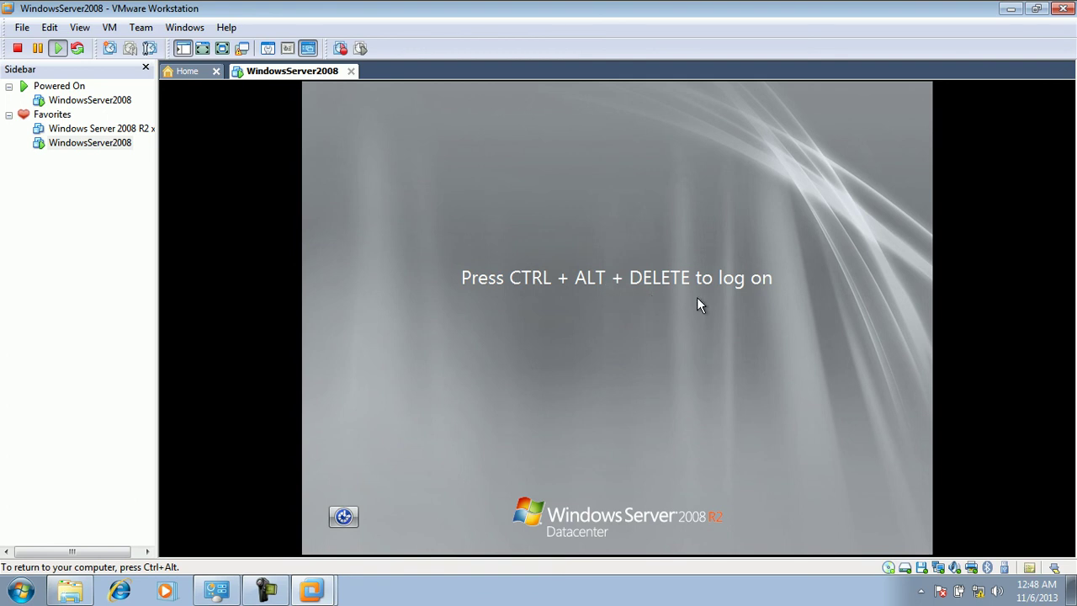
{"action": "key", "text": "ctrl+alt+Insert"}
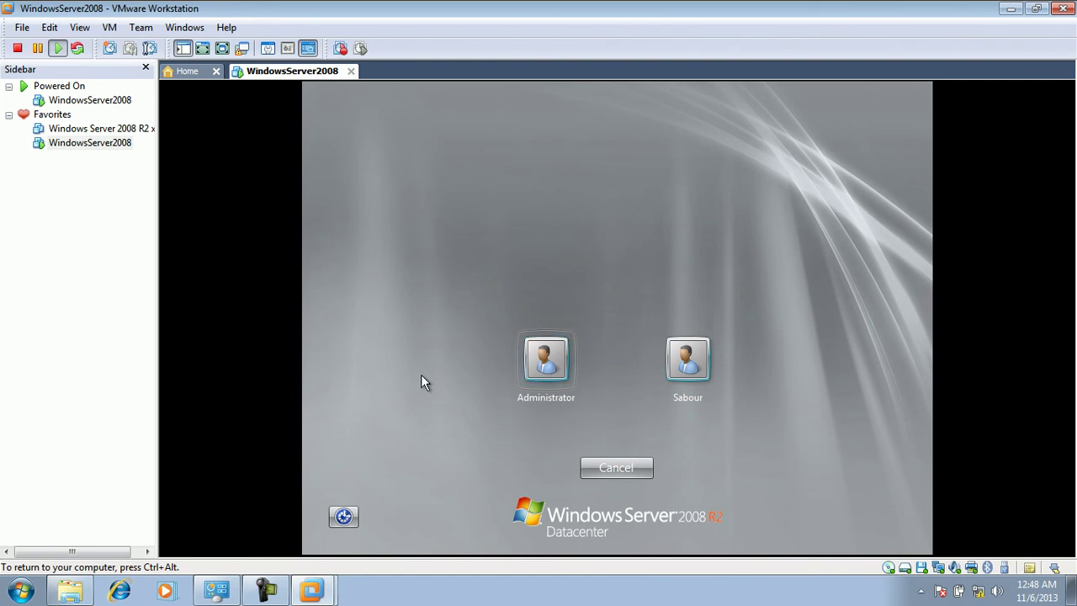
{"action": "left_click", "coordinate": [545, 370]}
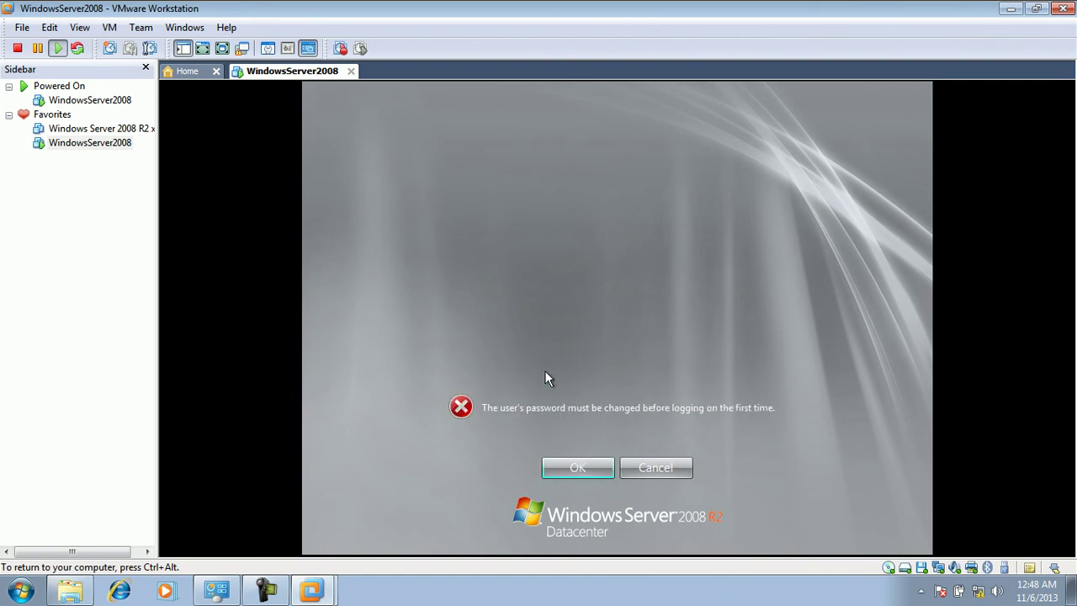
{"action": "left_click", "coordinate": [572, 468]}
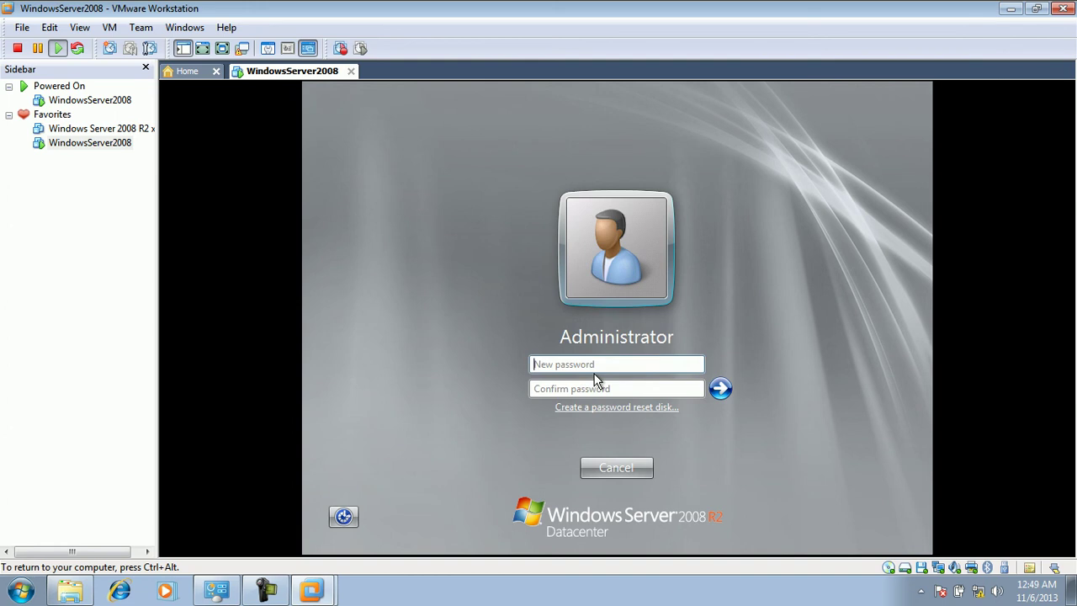
- Enter the new Administrator account password and repeat it for confirmation
{"action": "type", "text": "••••"}
{"action": "type", "text": "••••"}
{"action": "left_click", "coordinate": [534, 388]}
{"action": "type", "text": "•"}
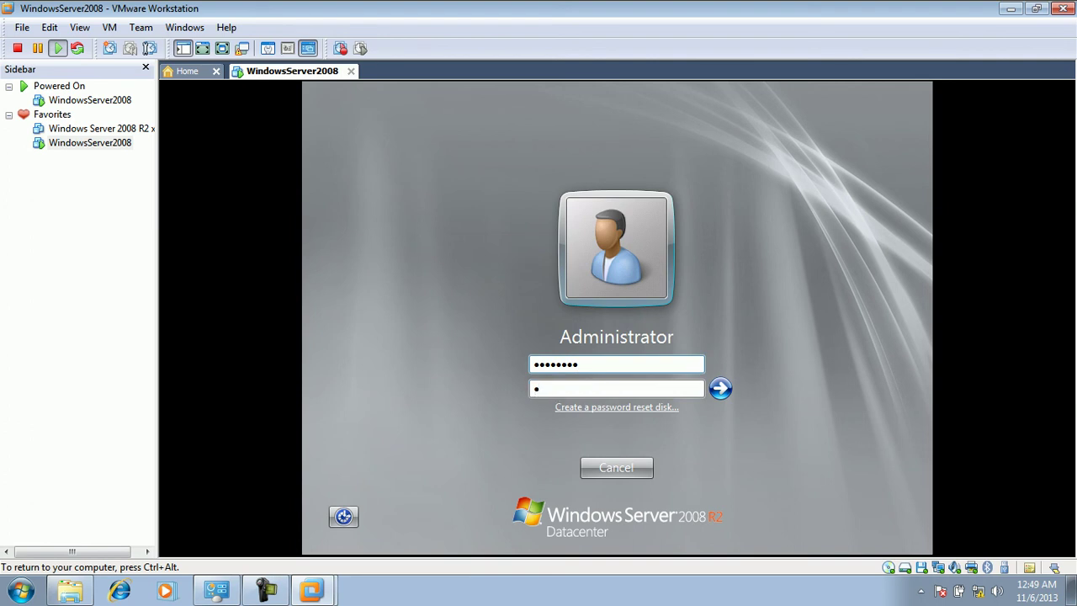
{"action": "type", "text": "•••••••"}
- Examine the drive choices for creating a password reset disk and cancel the Forgotten Password Wizard
{"action": "left_click", "coordinate": [635, 409]}
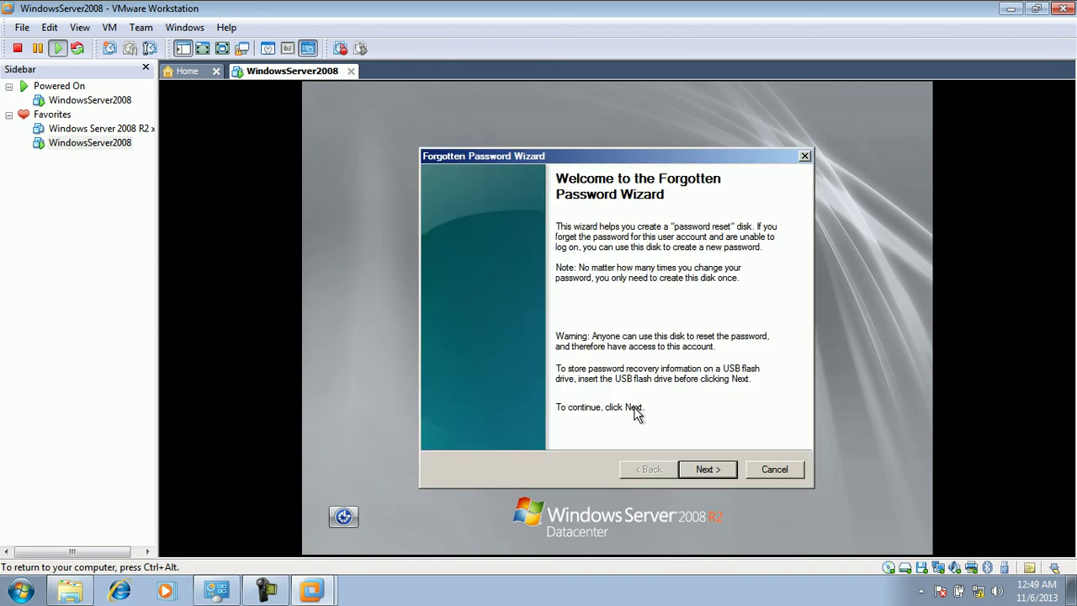
{"action": "left_click", "coordinate": [705, 470]}
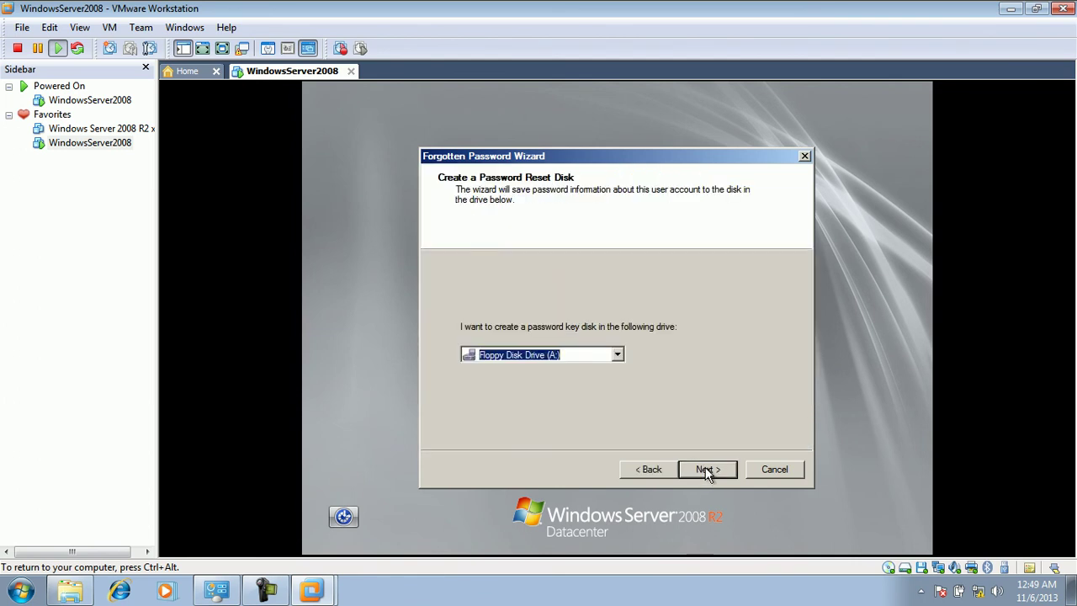
{"action": "left_click", "coordinate": [618, 357]}
{"action": "left_click", "coordinate": [618, 358]}
{"action": "left_click", "coordinate": [751, 470]}
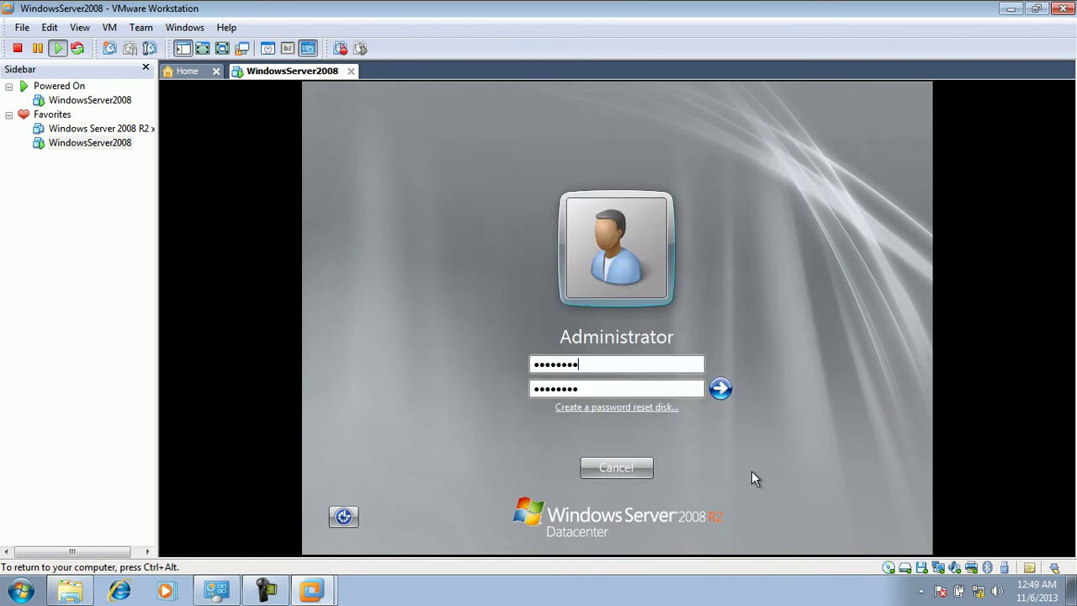
- Submit the new Administrator password, continue logging on to the guest and hide the VMware sidebar
{"action": "left_click", "coordinate": [720, 388]}
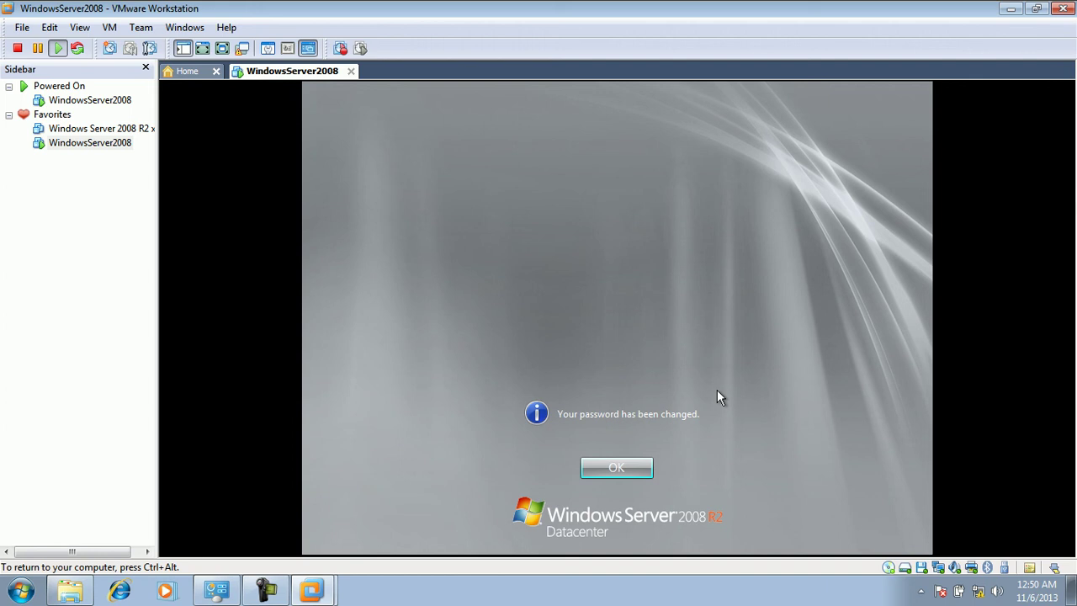
{"action": "left_click", "coordinate": [621, 469]}
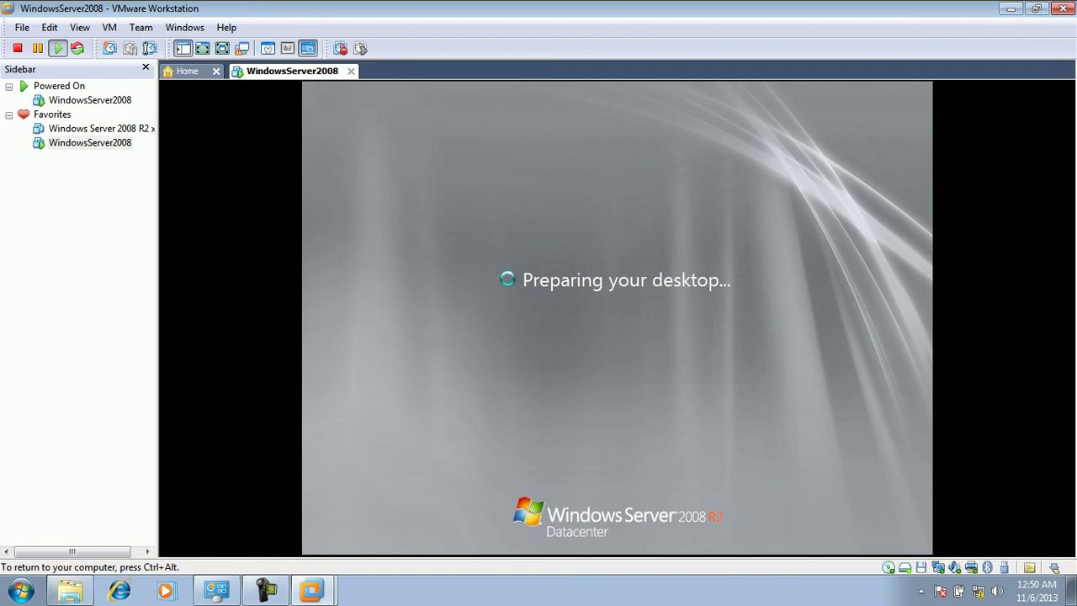
{"action": "key", "text": "ctrl+alt"}
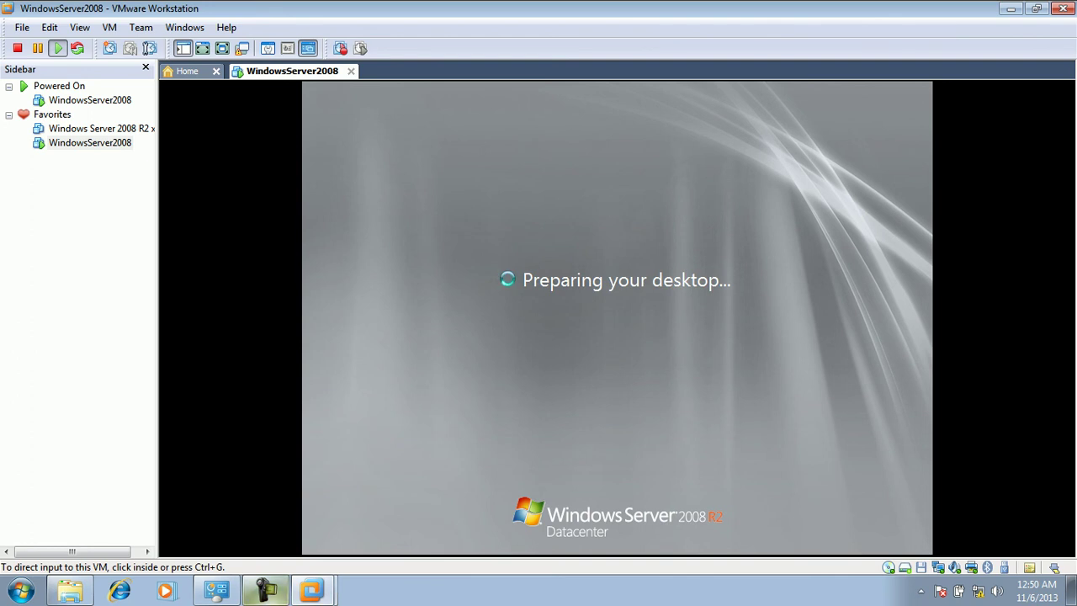
{"action": "key", "text": "F9"}
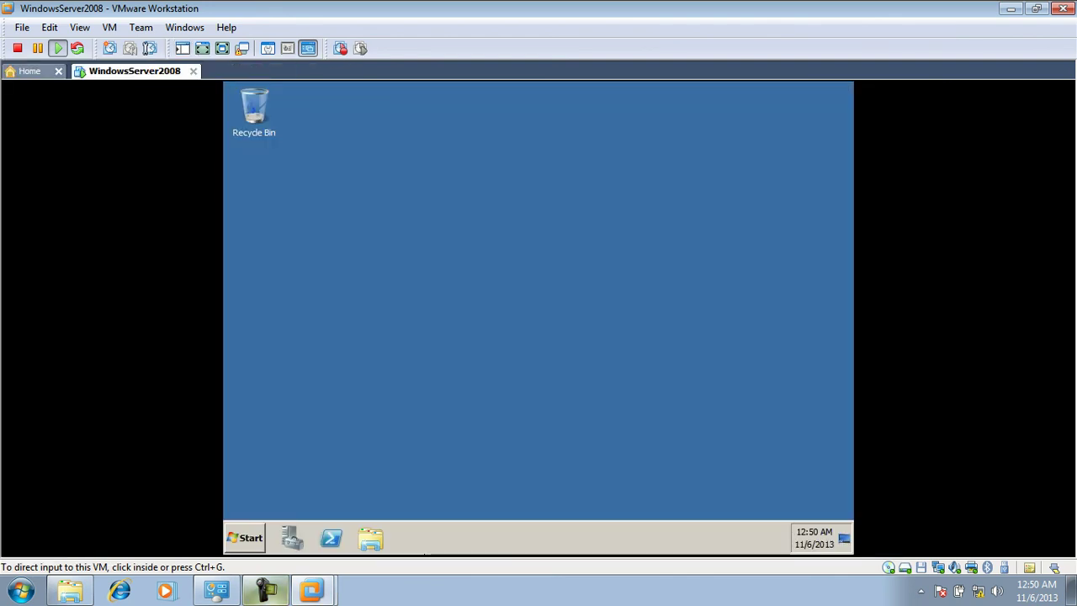
- View the drives in the guest's Computer window and close it
{"action": "left_click", "coordinate": [341, 468]}
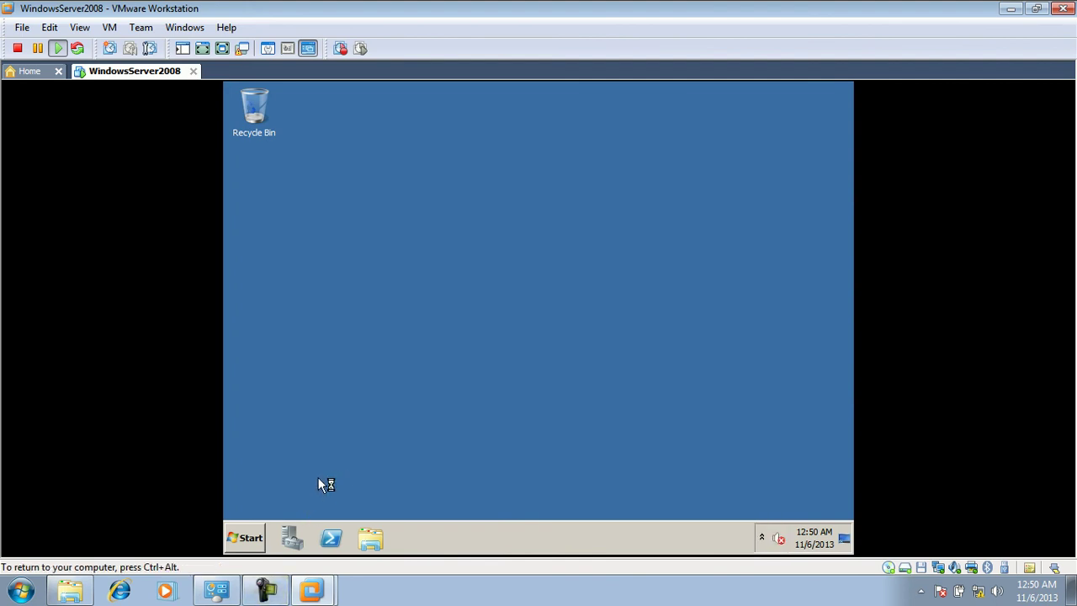
{"action": "key", "text": "ctrl+alt"}
{"action": "left_click", "coordinate": [240, 505]}
{"action": "left_click", "coordinate": [242, 539]}
{"action": "left_click", "coordinate": [484, 295]}
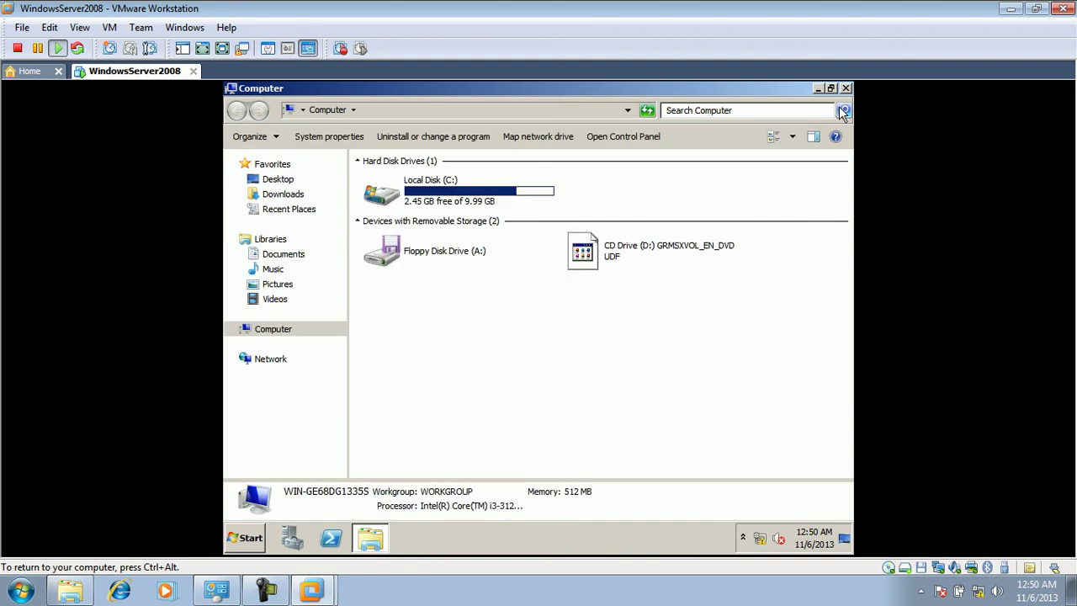
{"action": "left_click", "coordinate": [846, 87]}
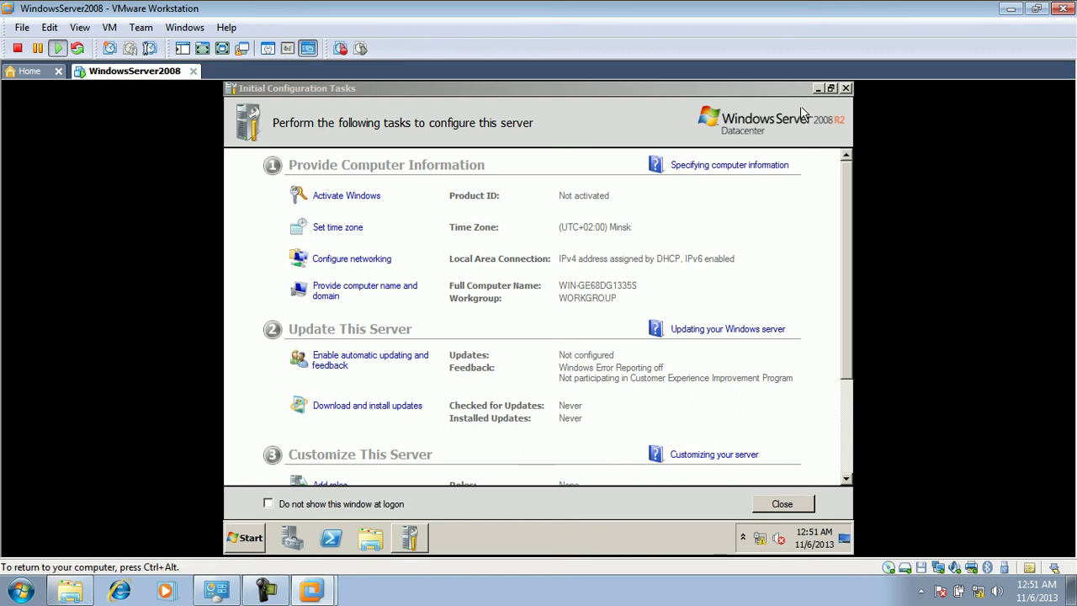
- Minimize the guest's Initial Configuration Tasks window and return input control to the host
{"action": "left_click", "coordinate": [817, 89]}
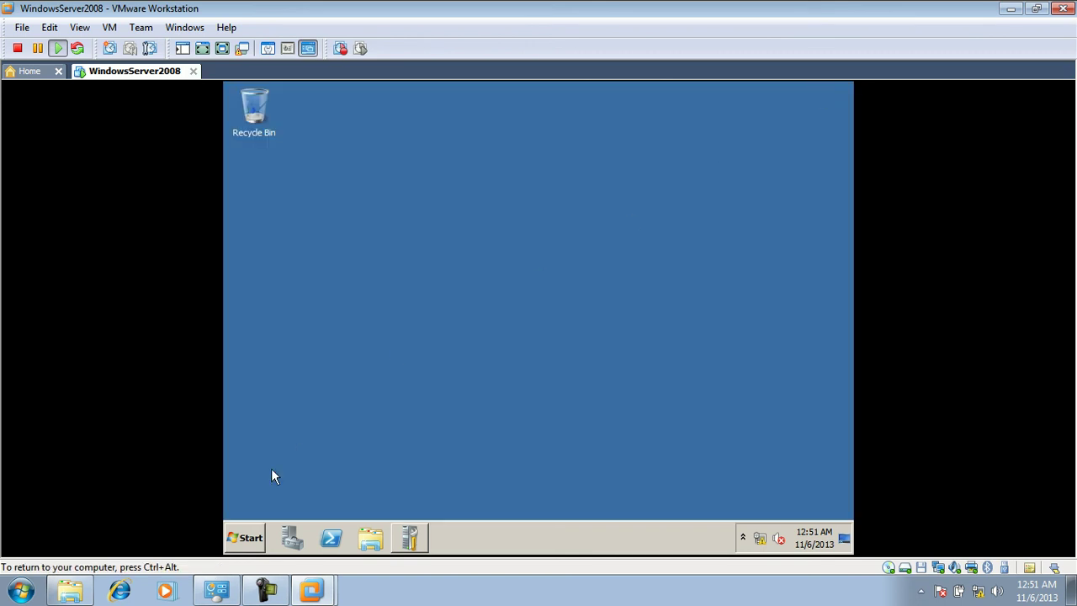
{"action": "left_click", "coordinate": [242, 529]}
{"action": "left_click", "coordinate": [241, 530]}
{"action": "key", "text": "ctrl+alt"}
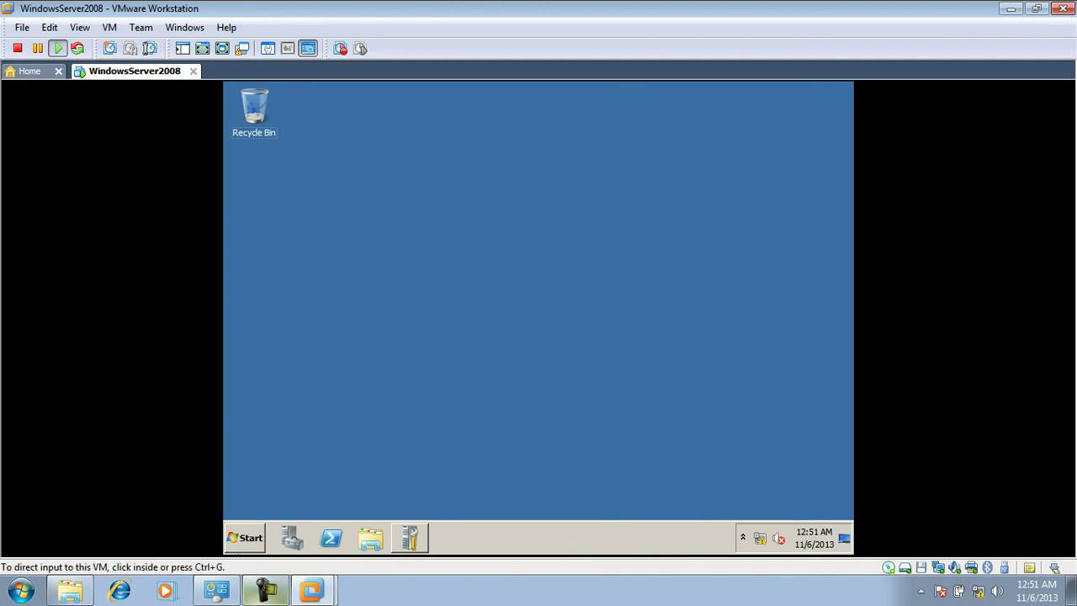
- Show the VMware sidebar and hide it again
{"action": "key", "text": "F9"}
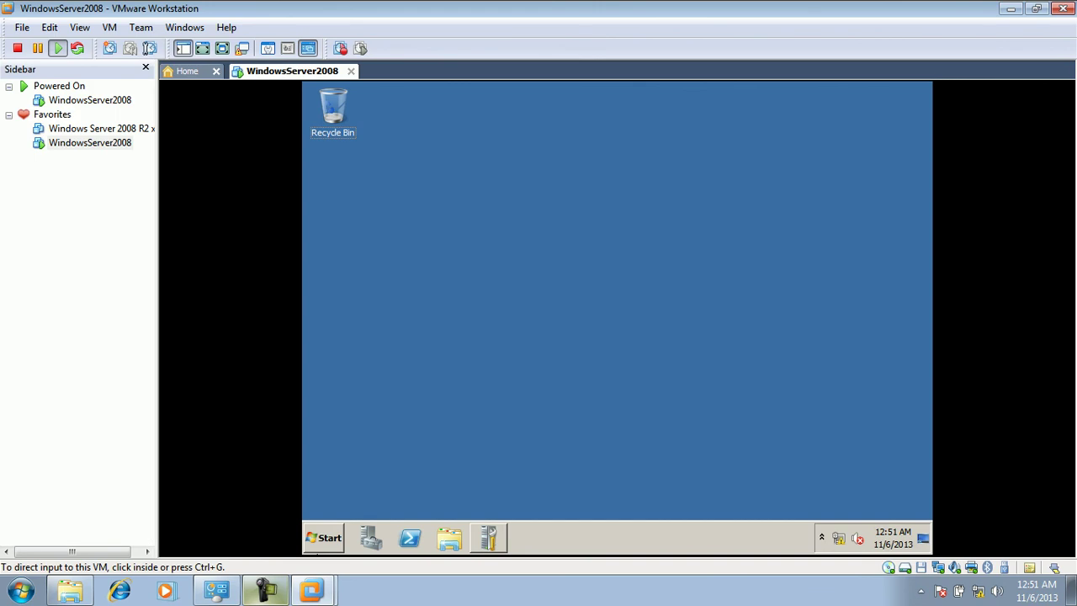
{"action": "key", "text": "alt"}
{"action": "key", "text": "F9"}
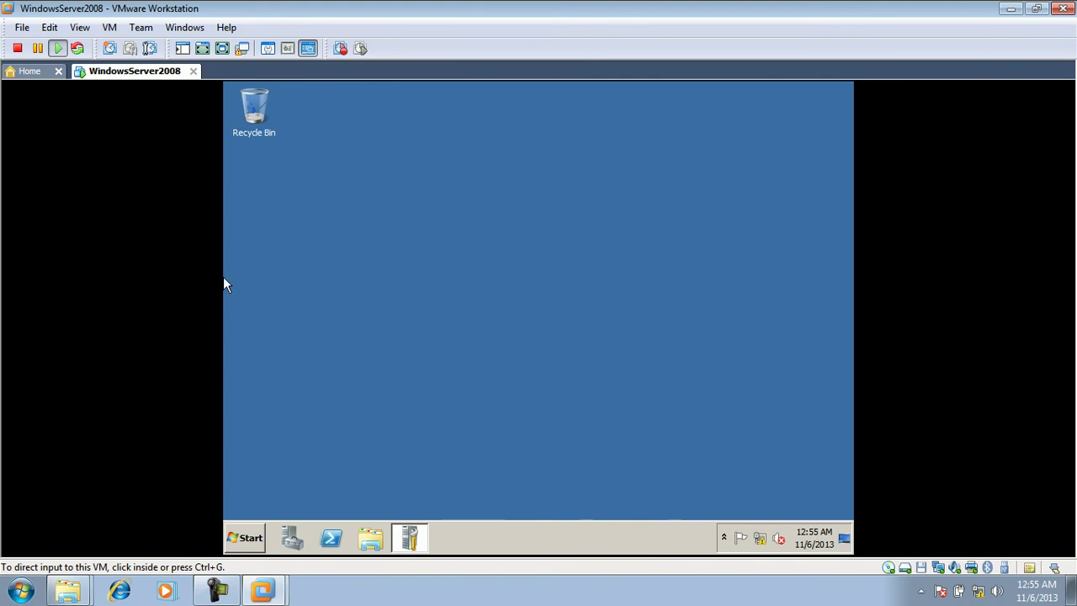
- Switch to the Home page and back, and power off the WindowsServer2008 virtual machine
{"action": "key", "text": "ctrl+Tab"}
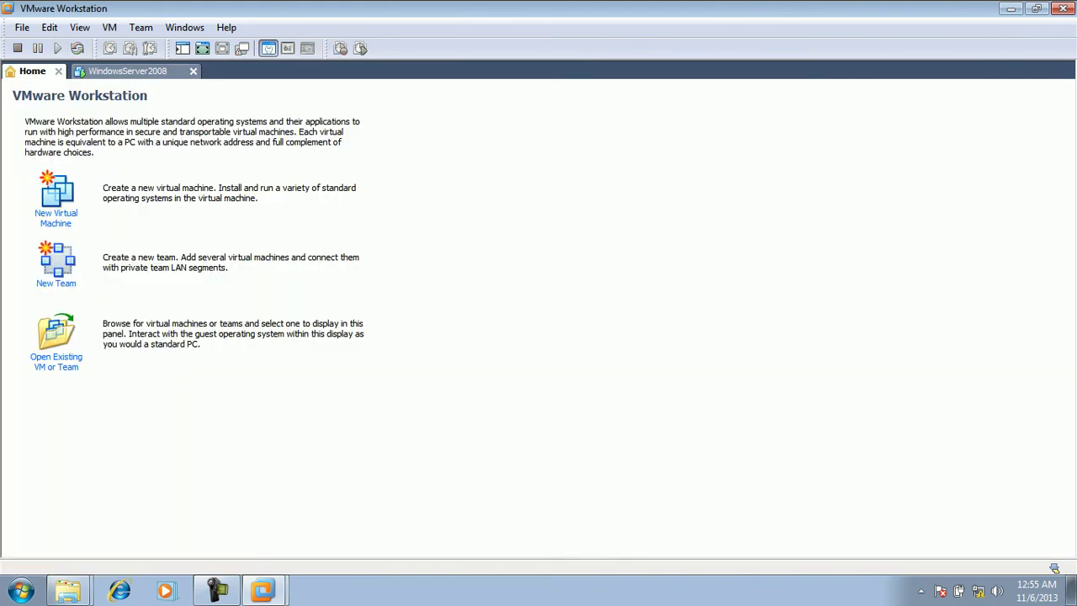
{"action": "key", "text": "ctrl+Tab"}
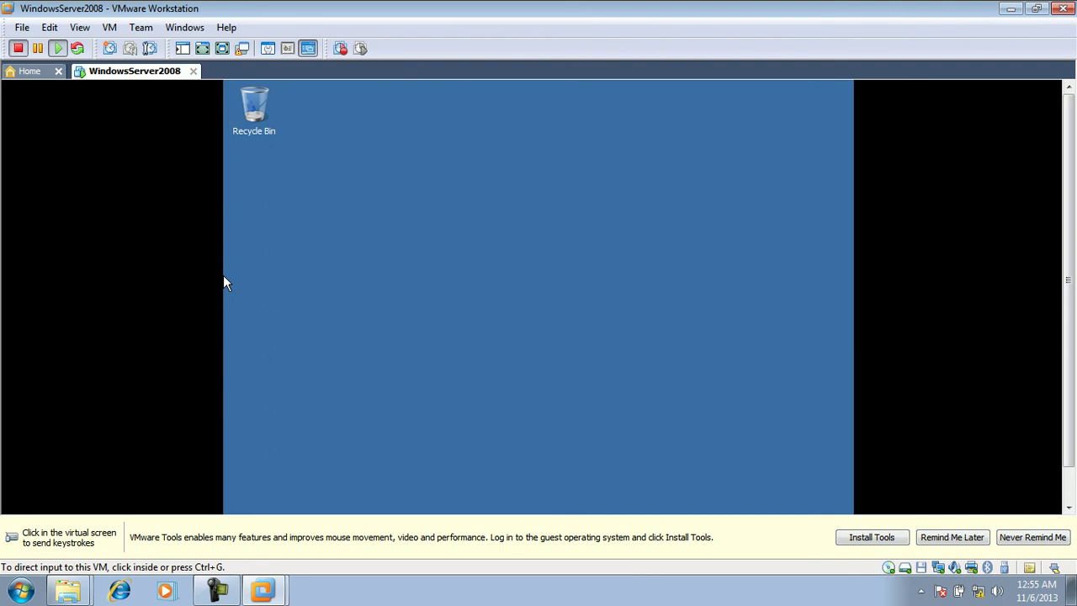
{"action": "key", "text": "ctrl+e"}
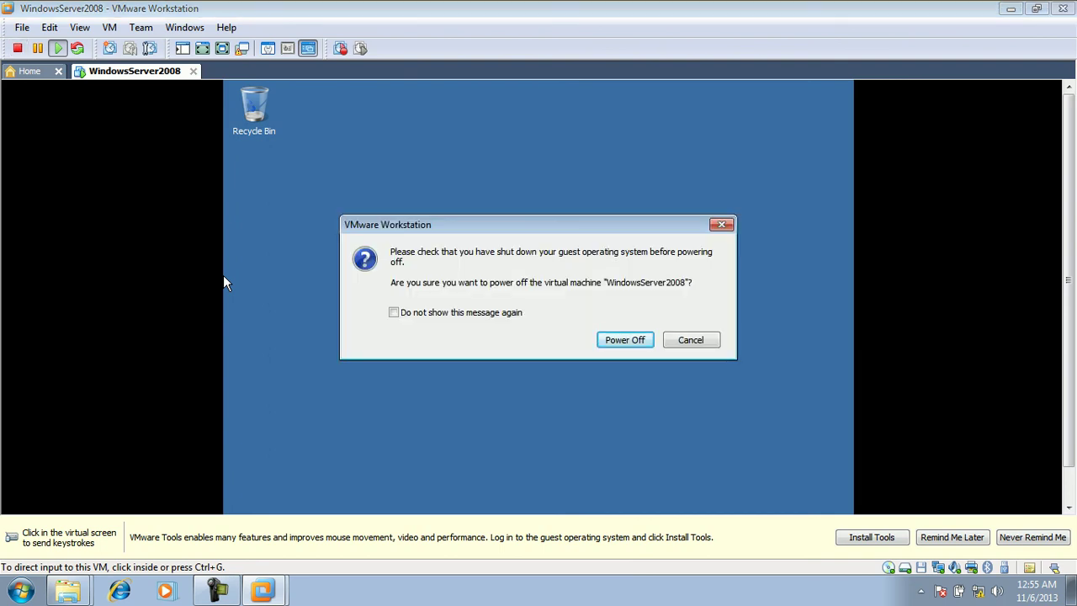
{"action": "key", "text": "Return"}
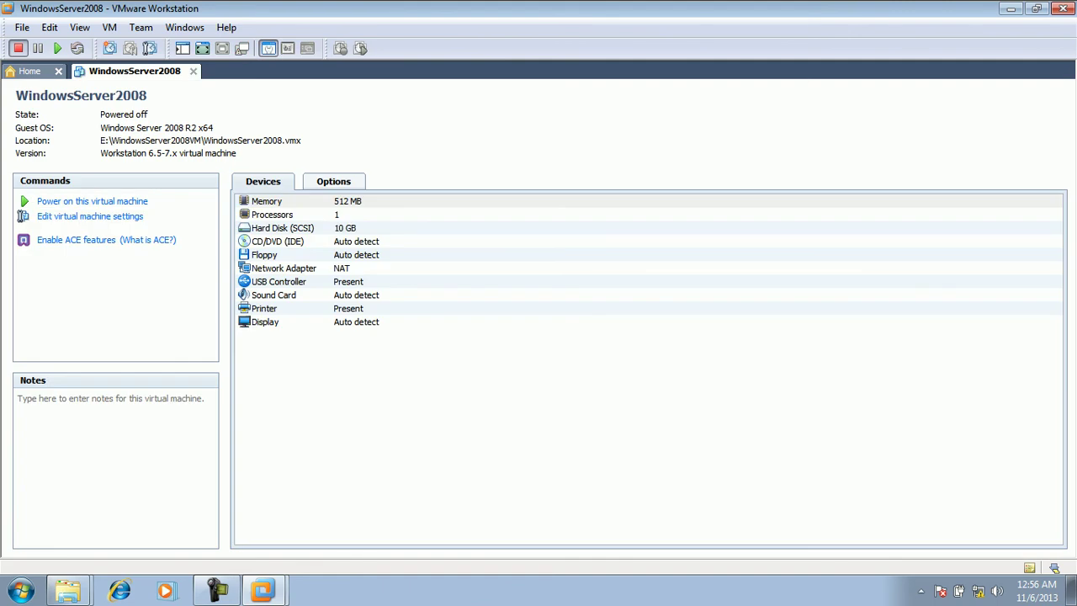
- Start a new virtual machine with the Typical configuration, installing from the disc in DVD RW Drive (F:)
{"action": "key", "text": "ctrl+Tab"}
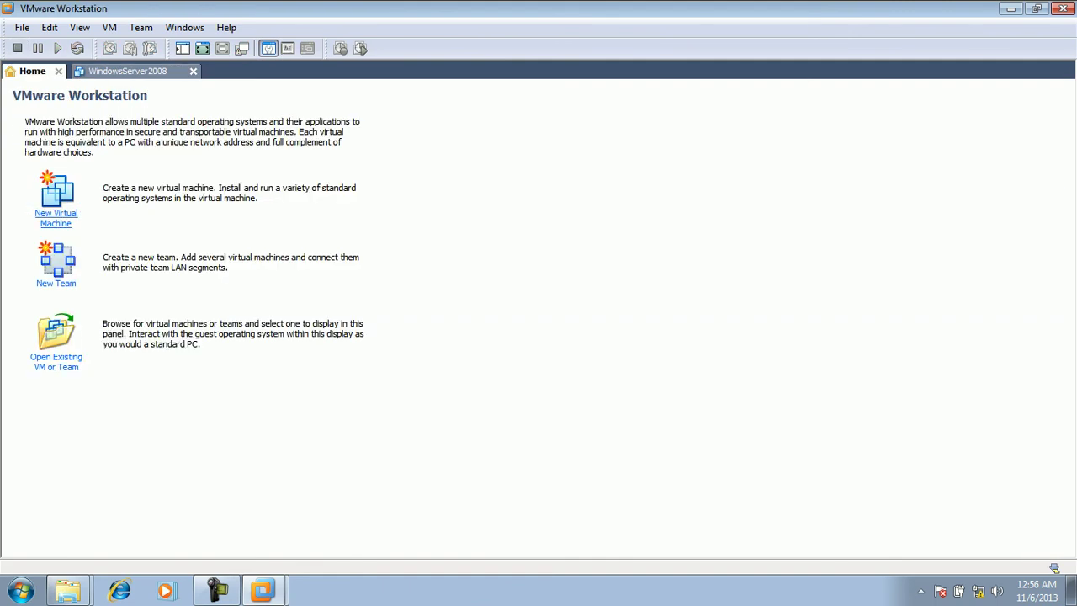
{"action": "left_click", "coordinate": [55, 217]}
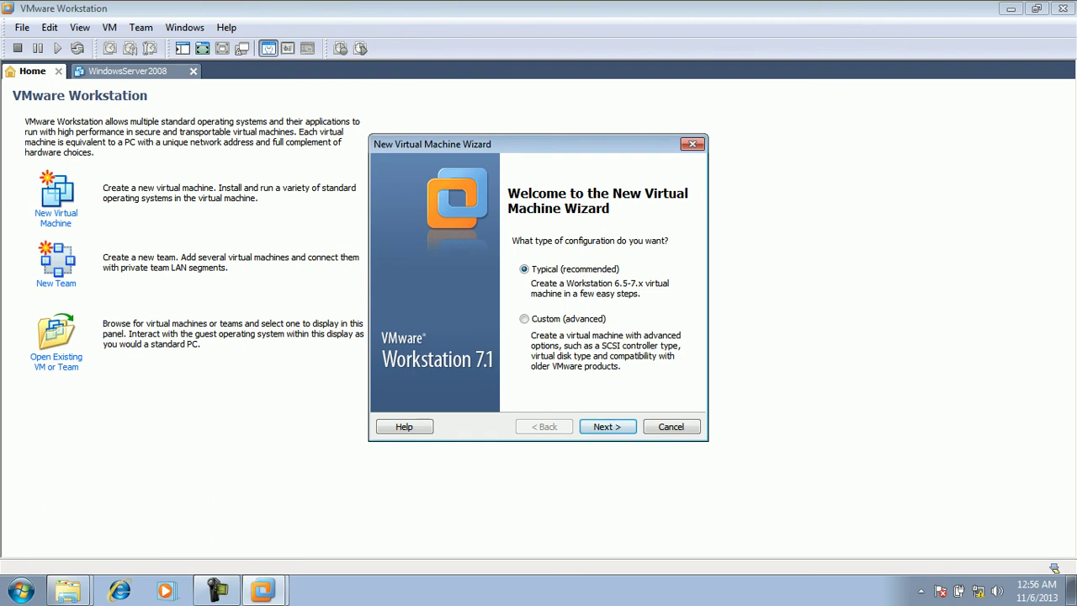
{"action": "key", "text": "Return"}
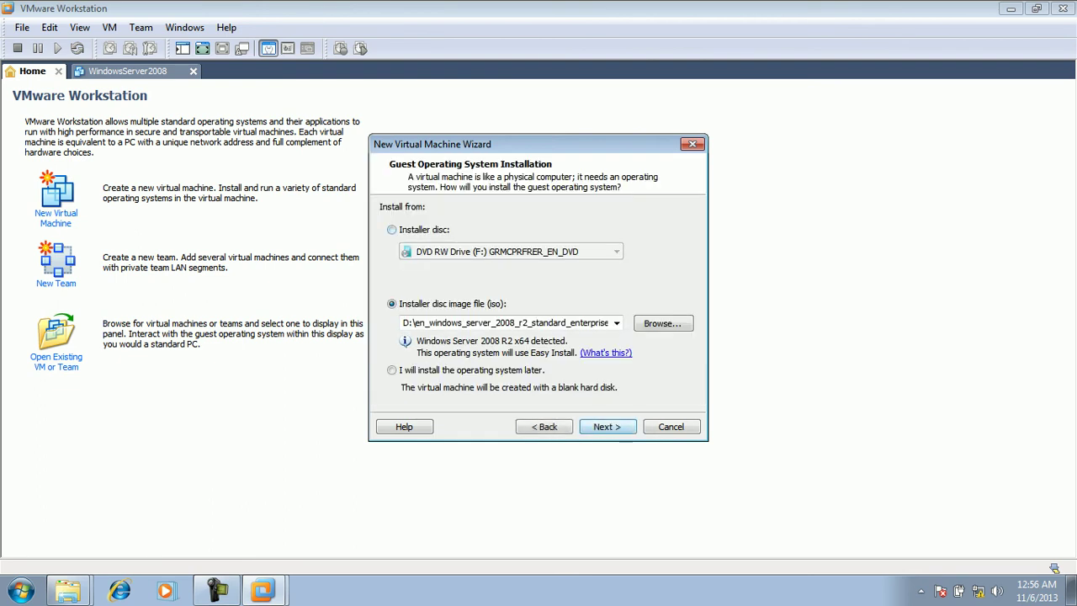
{"action": "left_click", "coordinate": [392, 229]}
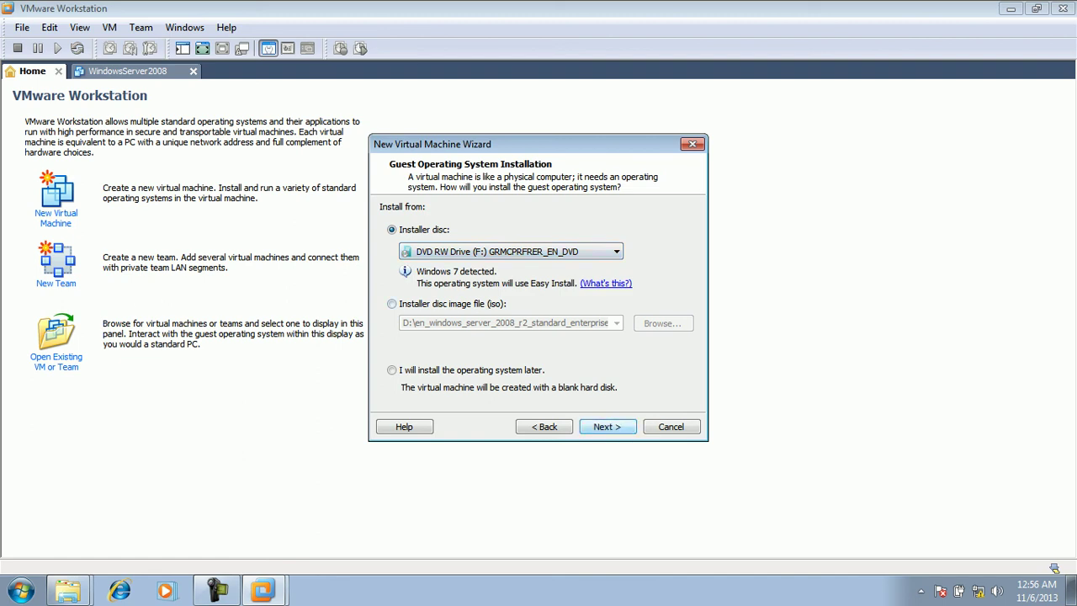
{"action": "key", "text": "Return"}
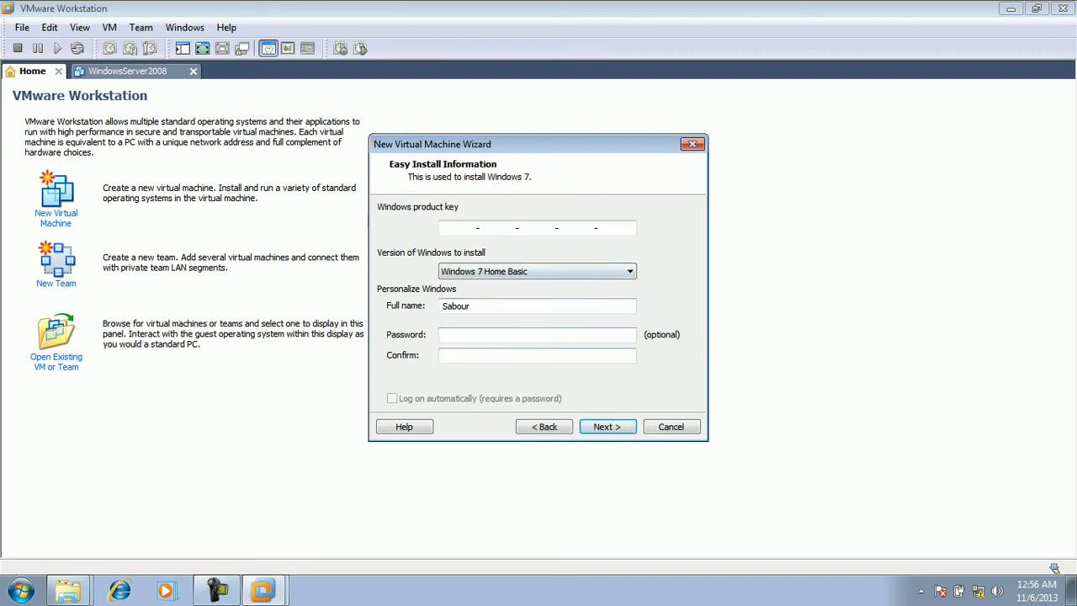
- Choose Windows 7 Professional as the version to install and continue without a product key
{"action": "left_click", "coordinate": [536, 271]}
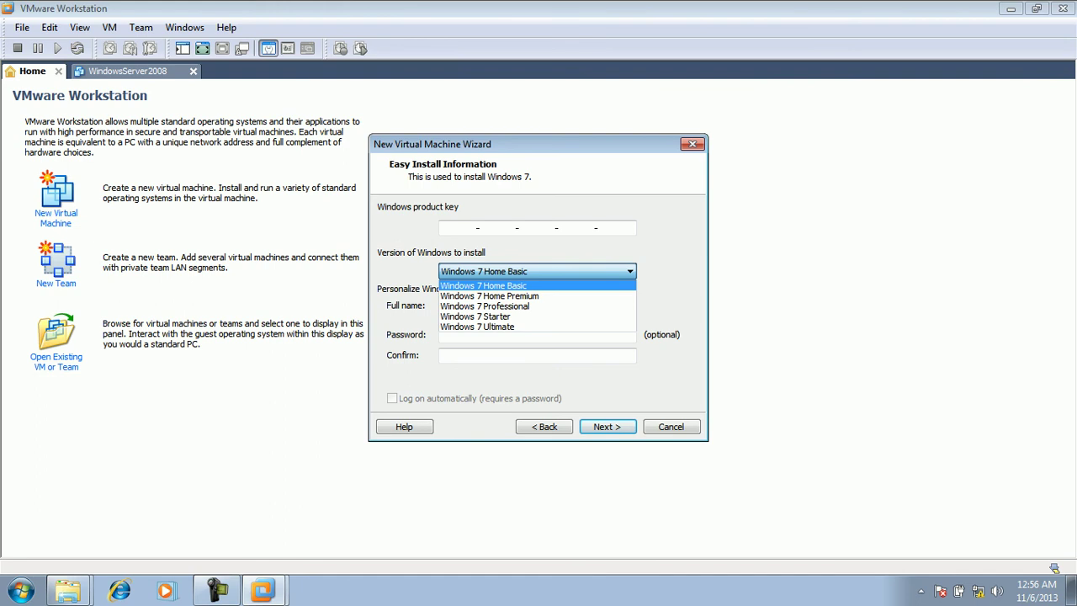
{"action": "key", "text": "Down"}
{"action": "key", "text": "Down"}
{"action": "key", "text": "Return"}
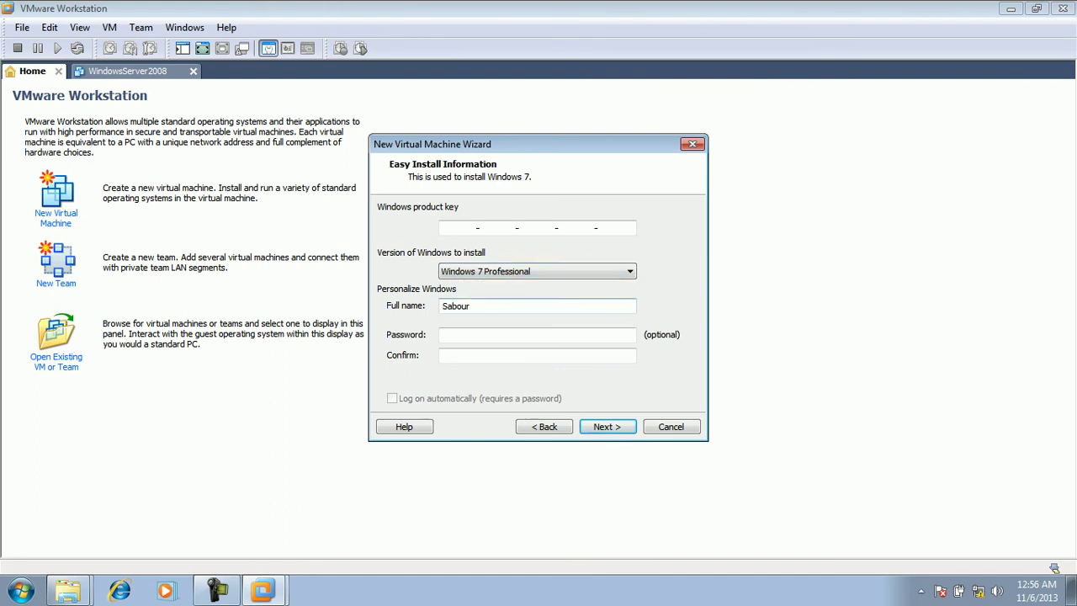
{"action": "key", "text": "Return"}
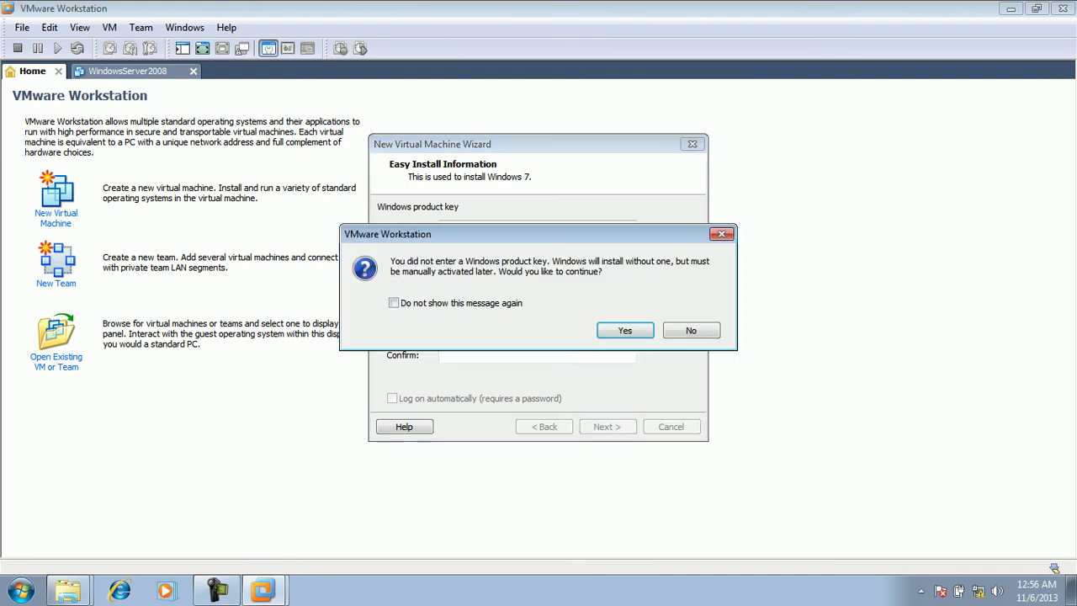
{"action": "key", "text": "Return"}
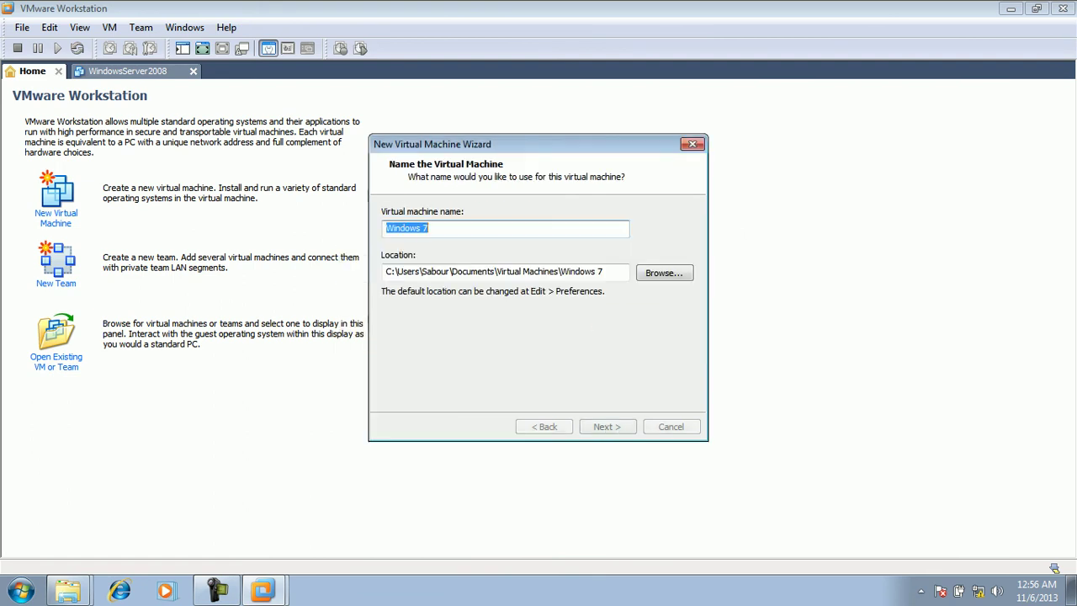
- Keep the virtual machine name Windows 7 and set its location to E:\Win7VM
{"action": "key", "text": "End"}
{"action": "key", "text": "shift+Left"}
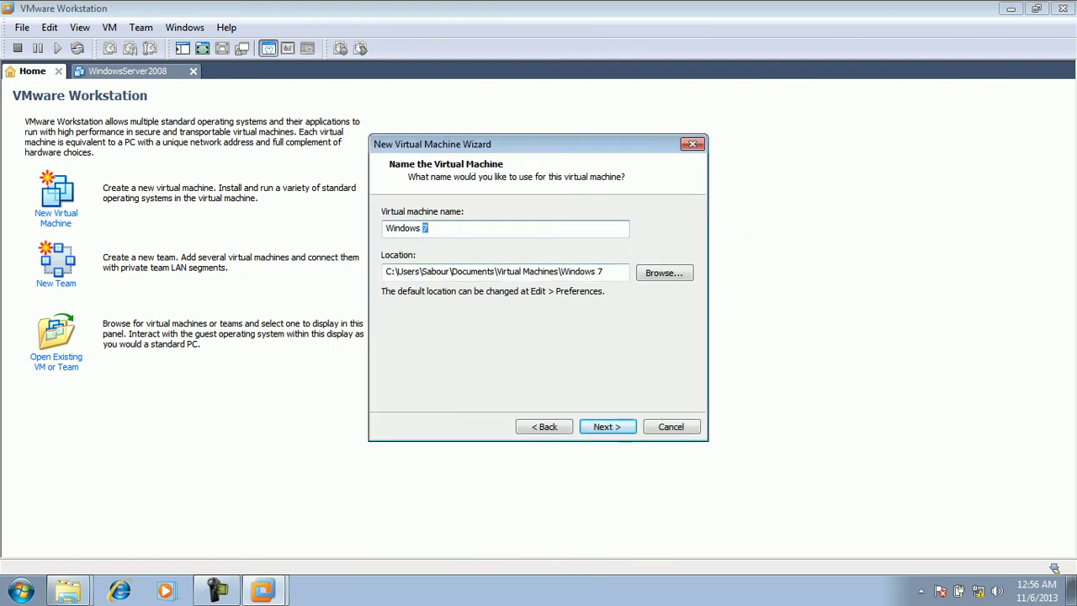
{"action": "left_click", "coordinate": [663, 272]}
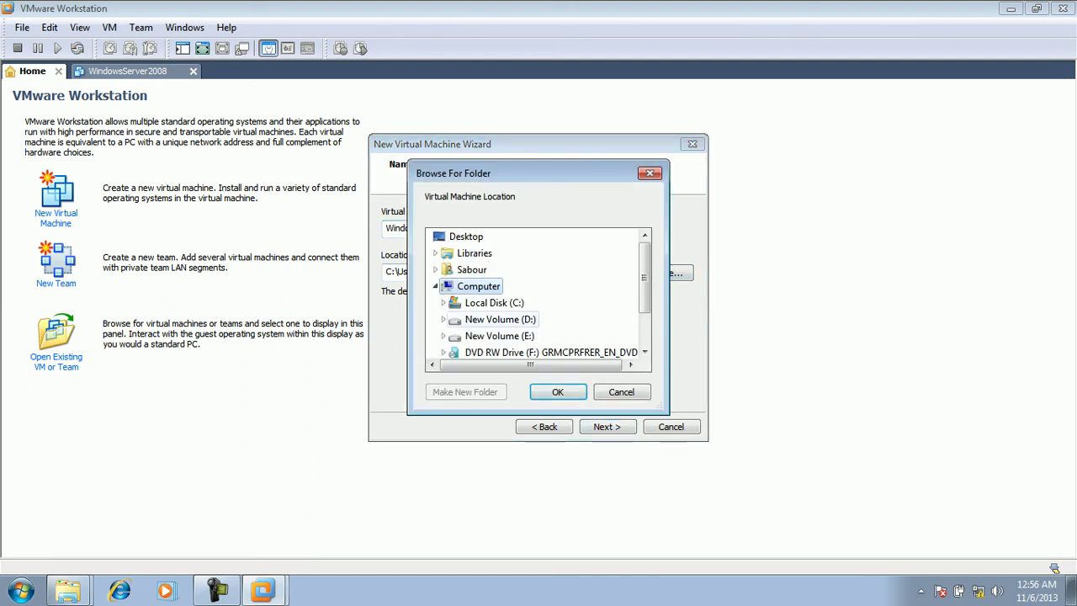
{"action": "left_click", "coordinate": [499, 336]}
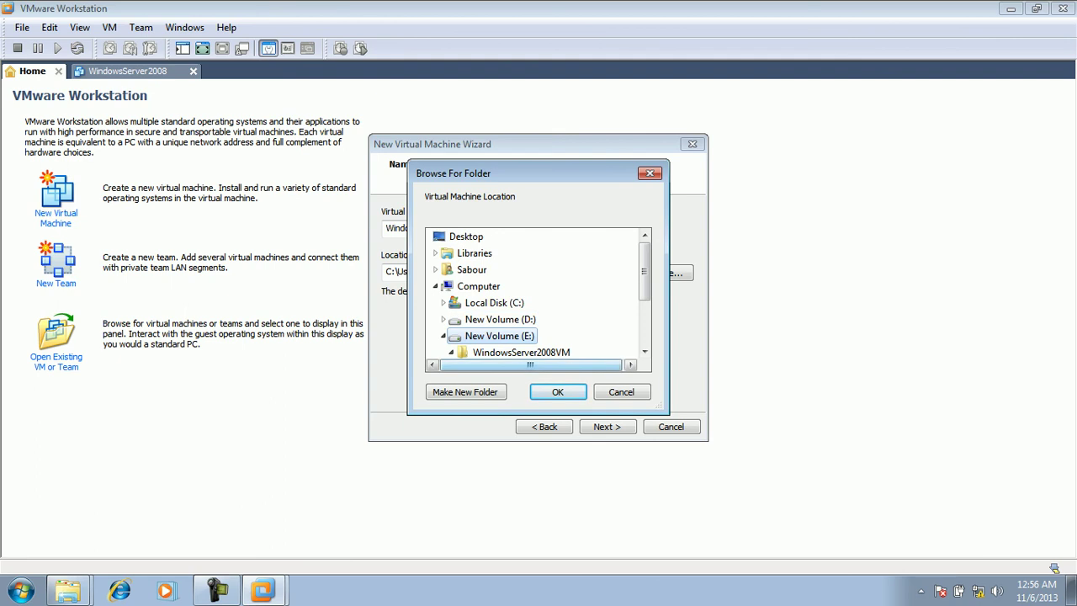
{"action": "left_click", "coordinate": [557, 391]}
{"action": "left_click", "coordinate": [397, 271]}
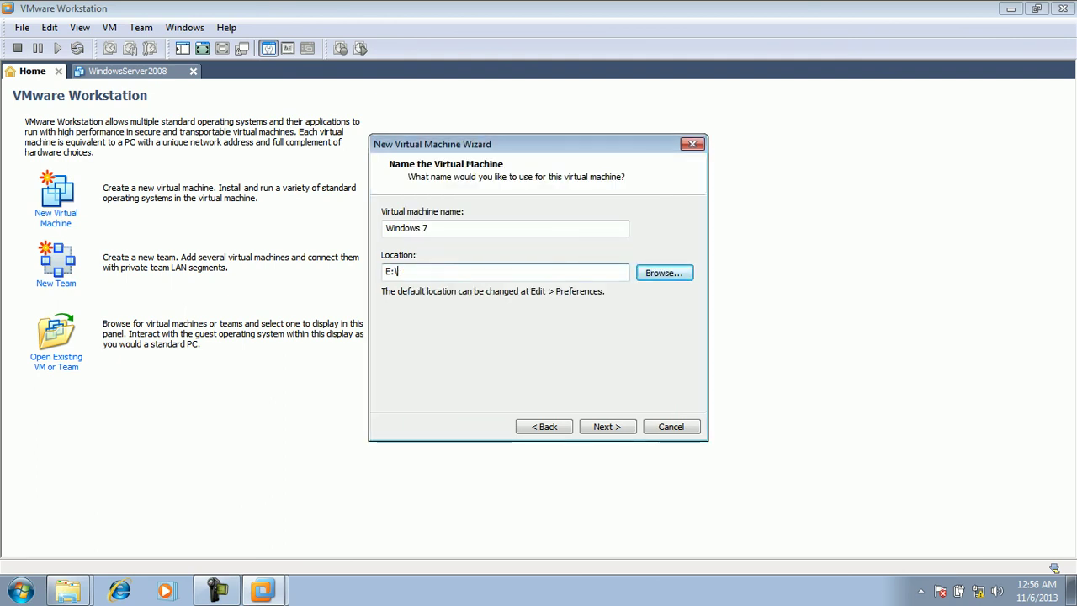
{"action": "type", "text": "Win7VM"}
{"action": "key", "text": "Return"}
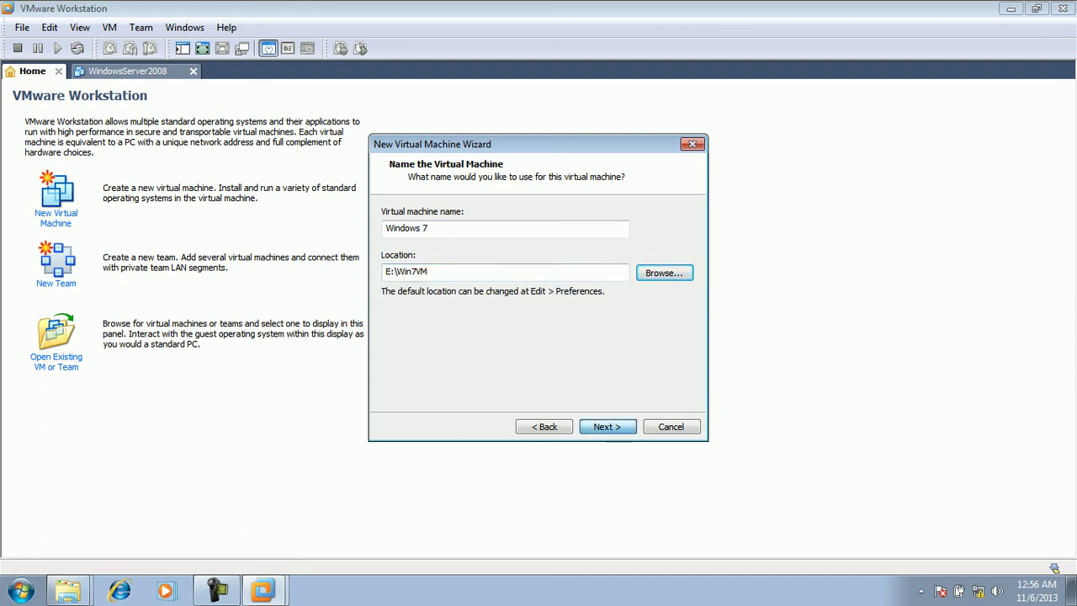
- Set the maximum disk size to 10 GB, finish creating the virtual machine and dismiss the Removable Devices hint
{"action": "left_click", "coordinate": [524, 246]}
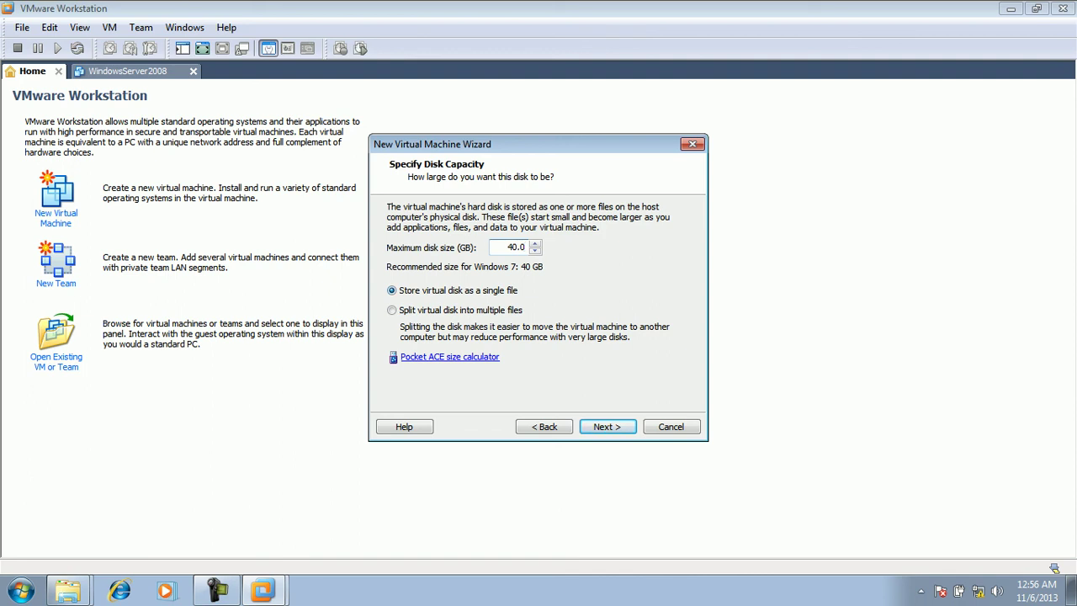
{"action": "double_click", "coordinate": [508, 247]}
{"action": "type", "text": "10"}
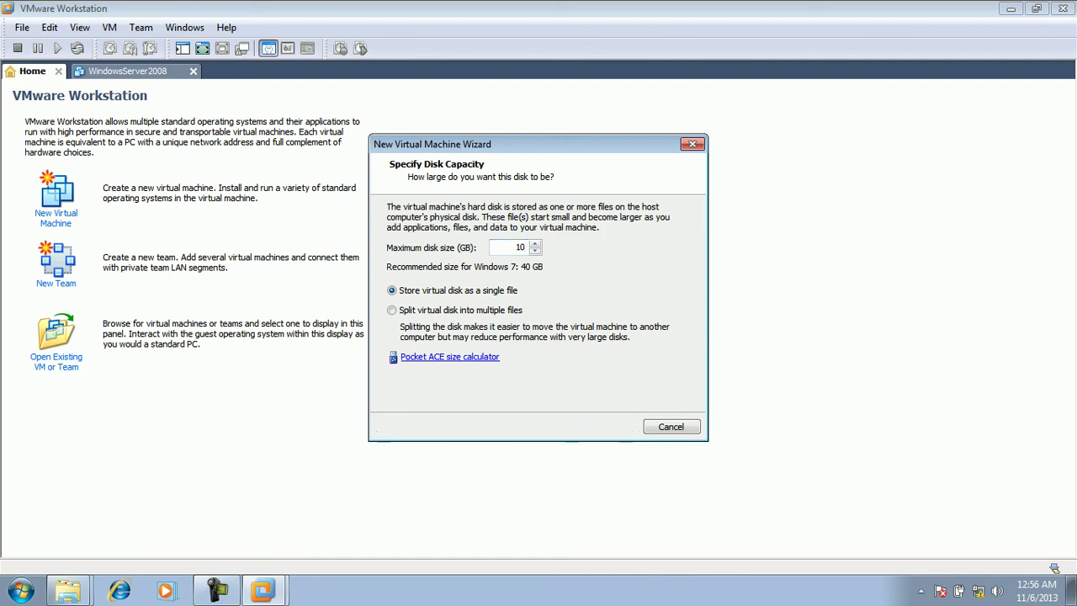
{"action": "left_click", "coordinate": [608, 426]}
{"action": "key", "text": "Return"}
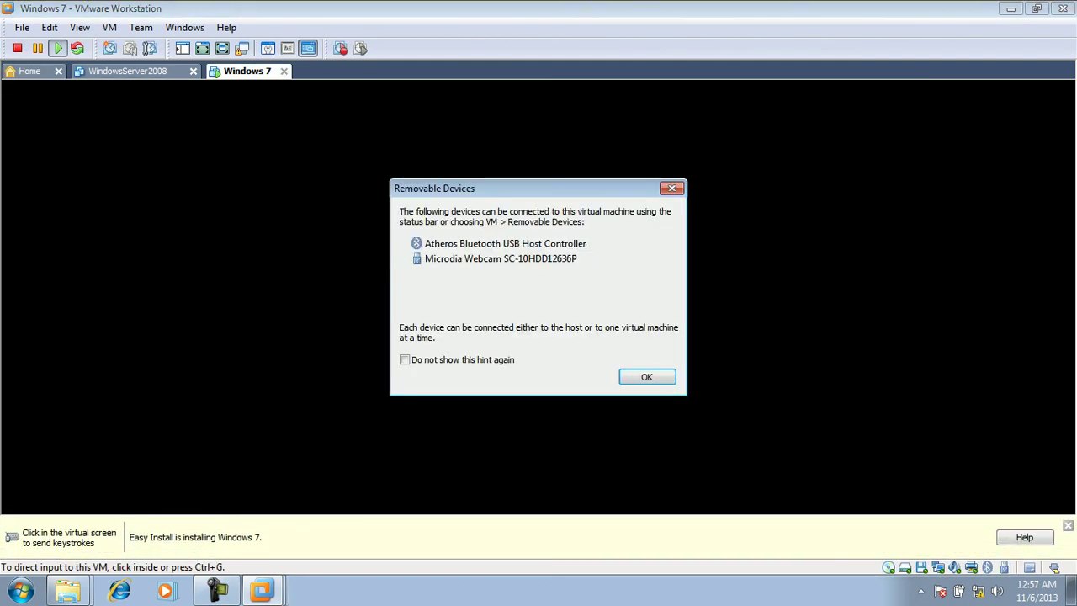
{"action": "key", "text": "Return"}
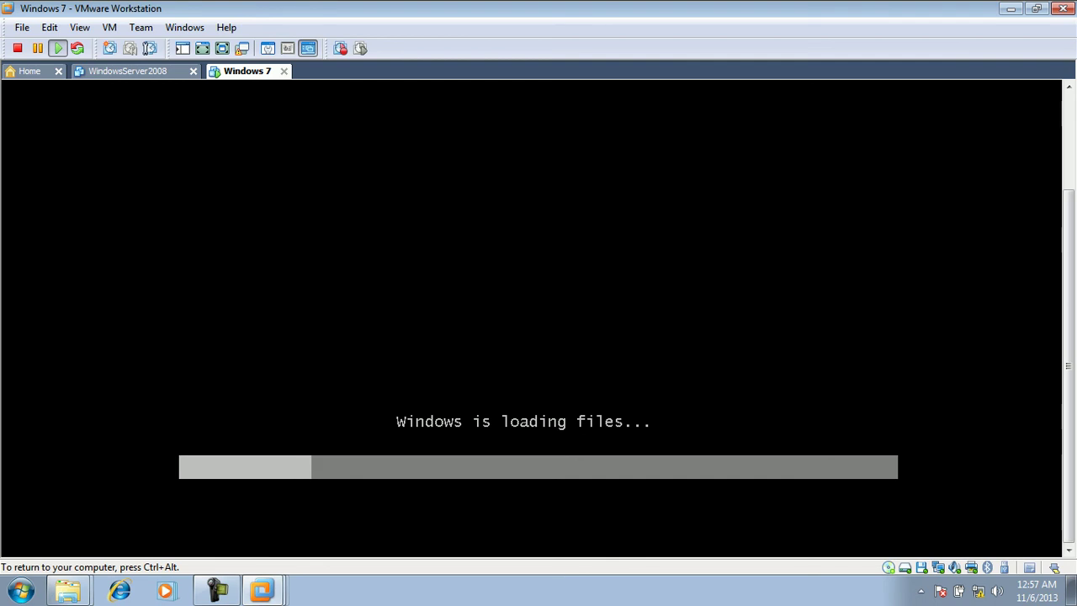
- Switch input control between the host and the Windows 7 guest, and show and hide the sidebar
{"action": "key", "text": "ctrl+alt"}
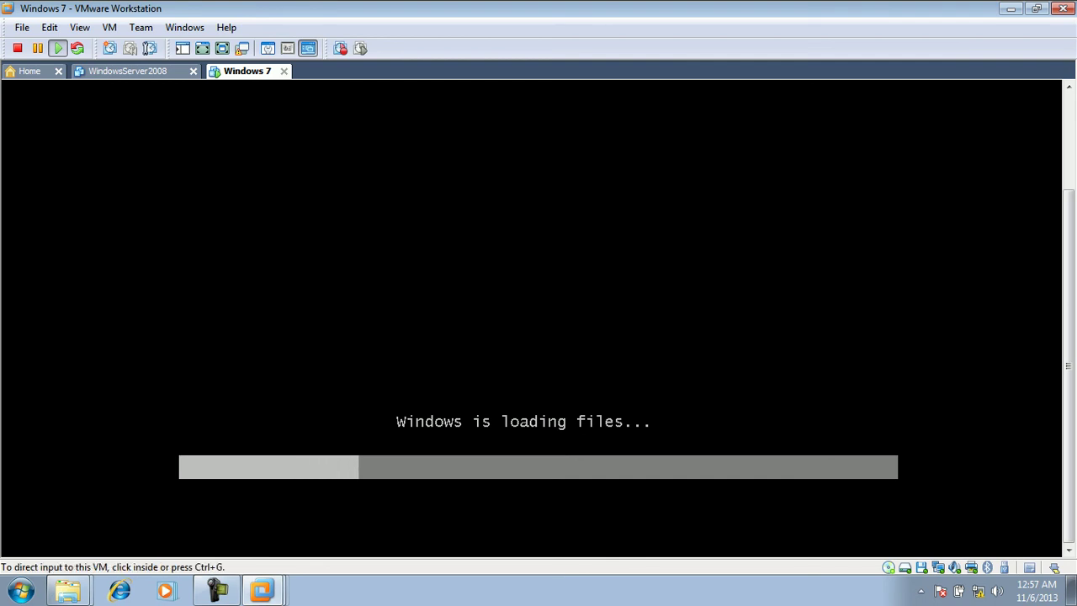
{"action": "key", "text": "ctrl+g"}
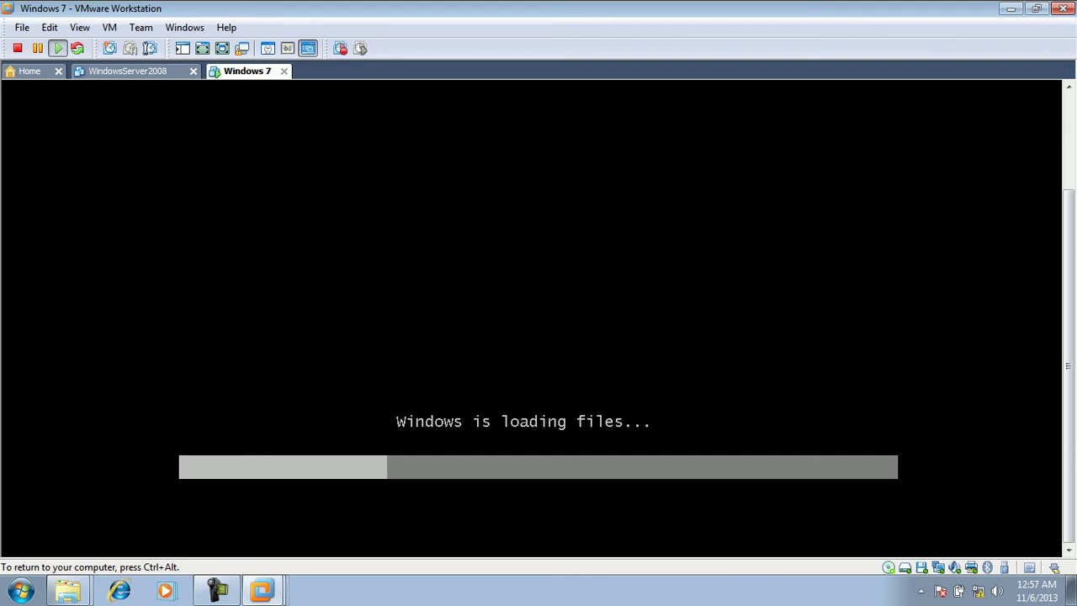
{"action": "key", "text": "ctrl+alt"}
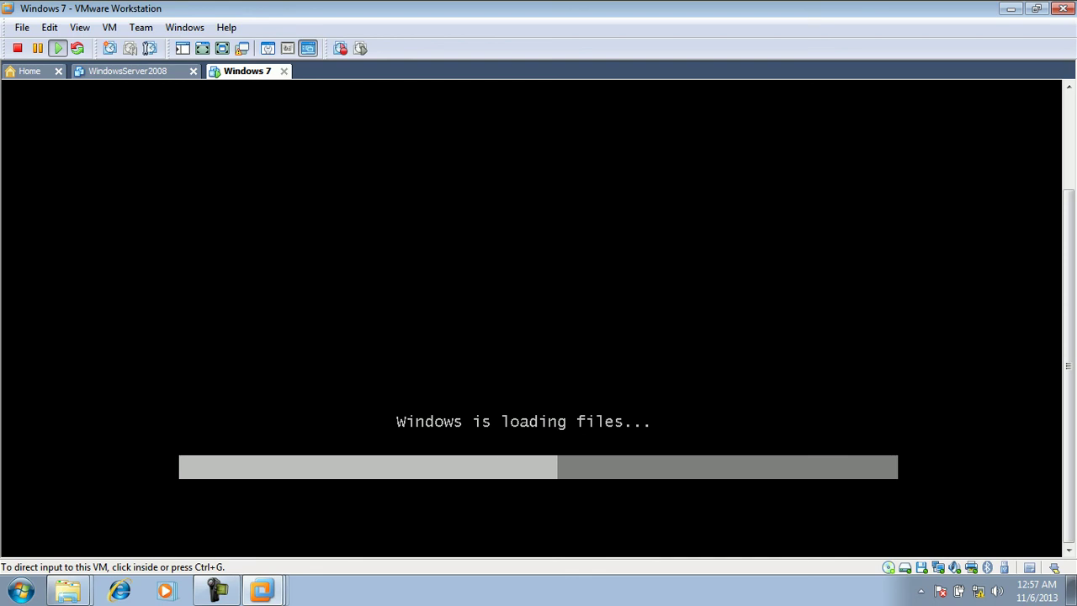
{"action": "key", "text": "F9"}
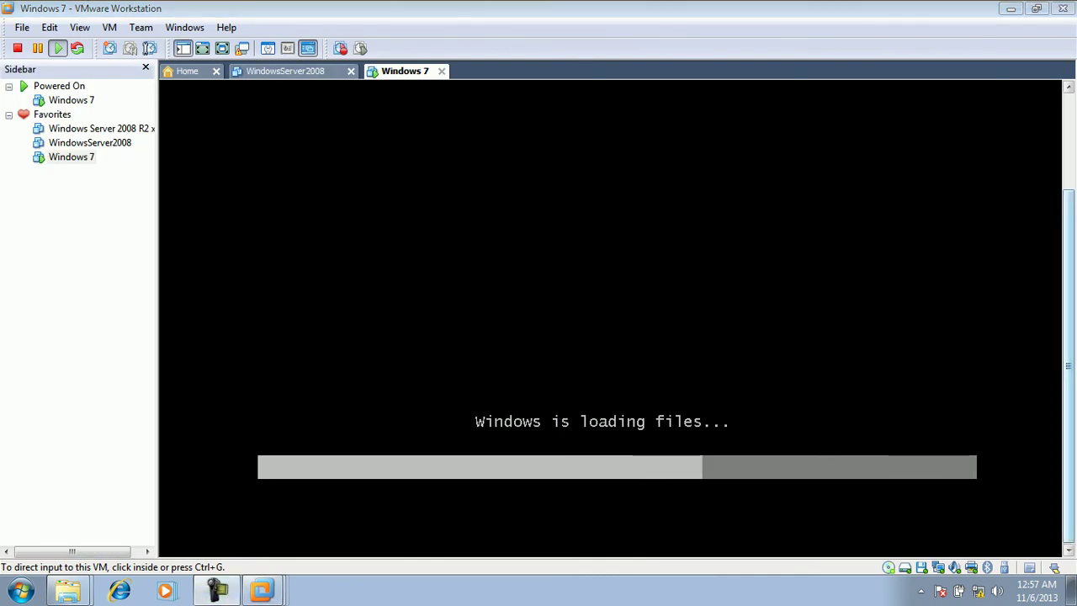
{"action": "key", "text": "F9"}
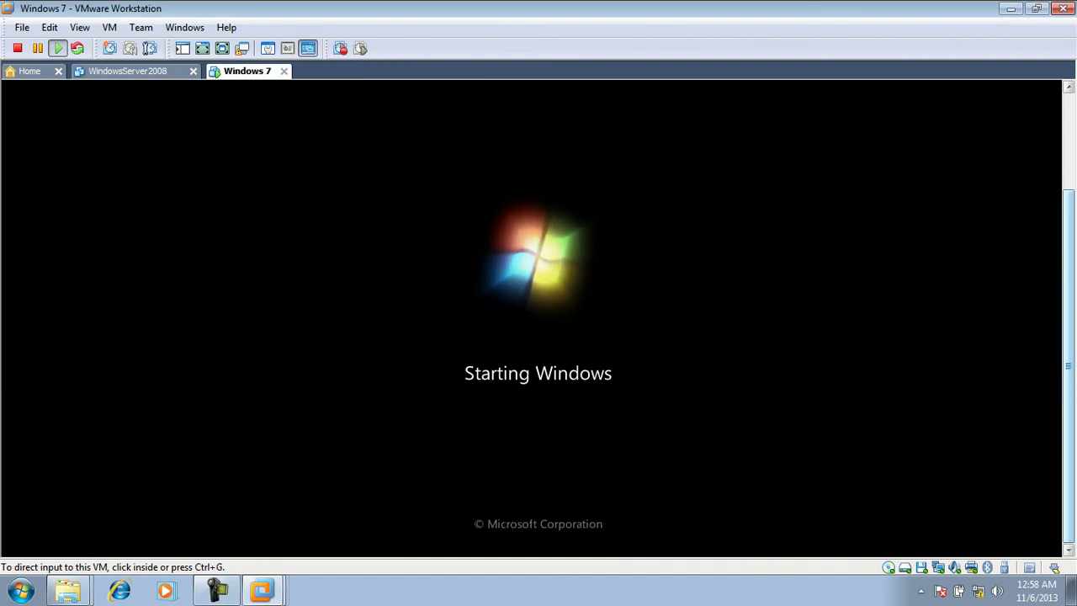
{"action": "key", "text": "ctrl+g"}
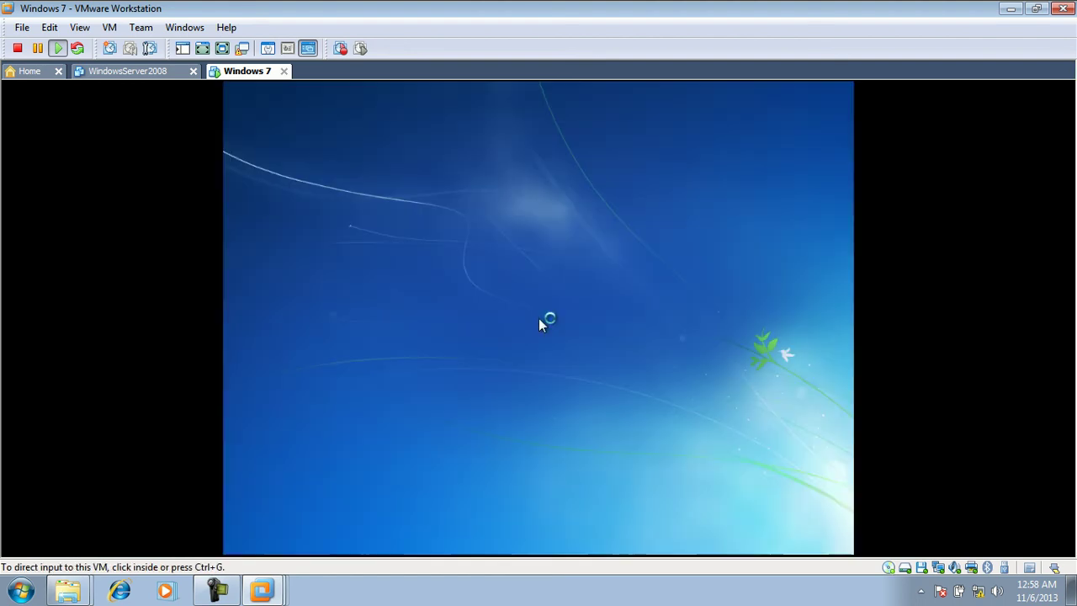
{"action": "left_click", "coordinate": [539, 318]}
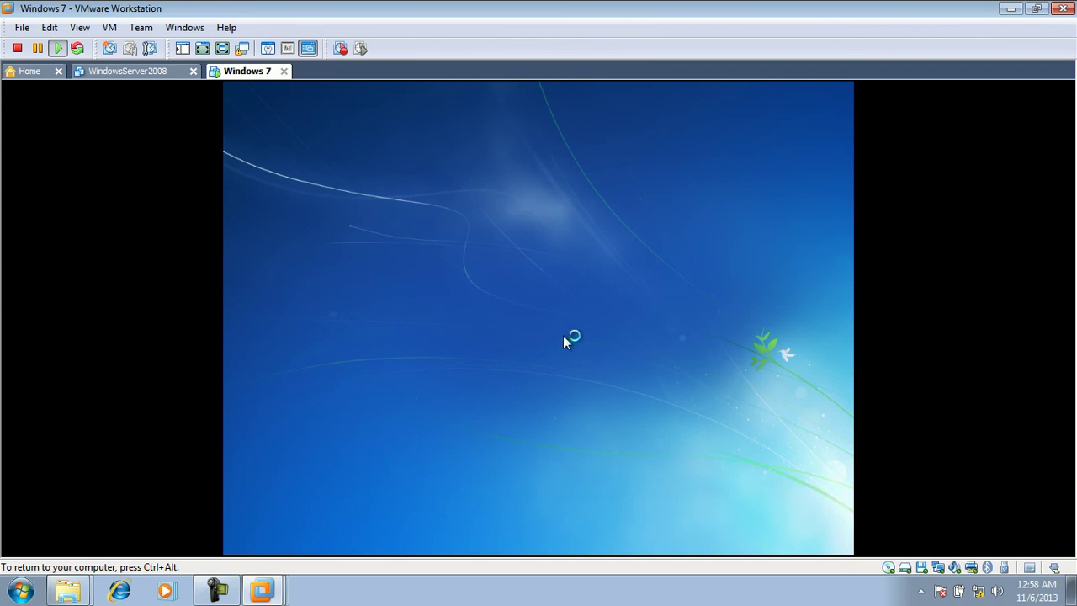
{"action": "key", "text": "ctrl+alt"}
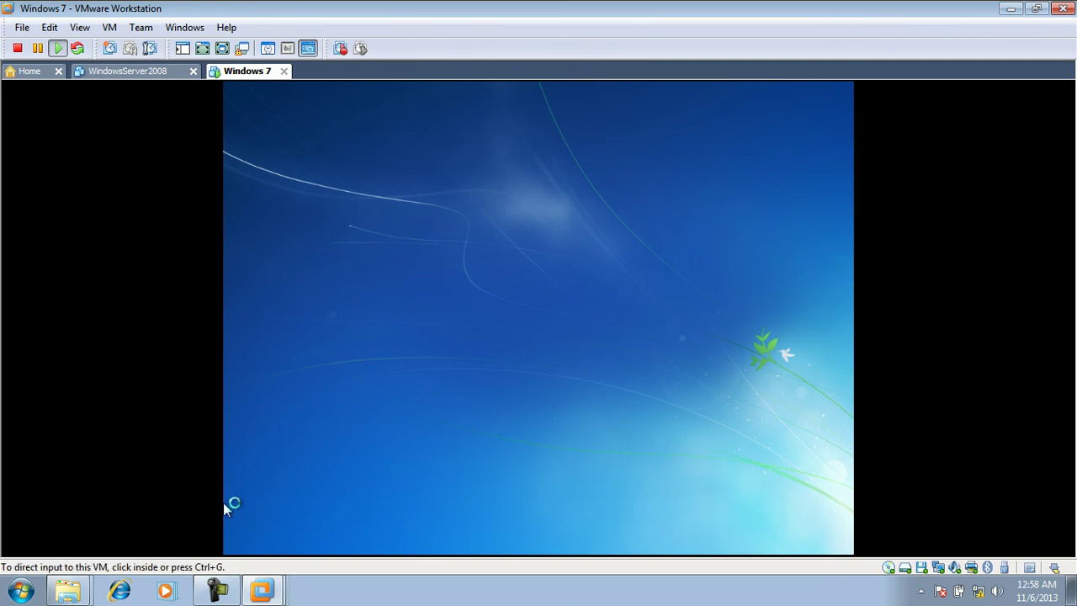
{"action": "left_click", "coordinate": [224, 503]}
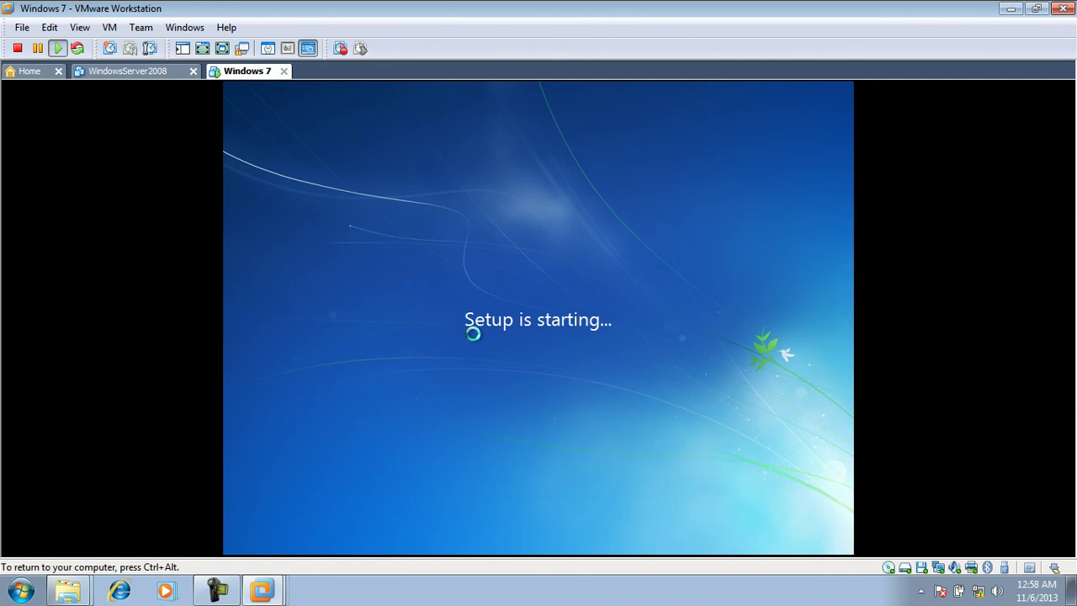
{"action": "key", "text": "ctrl+alt"}
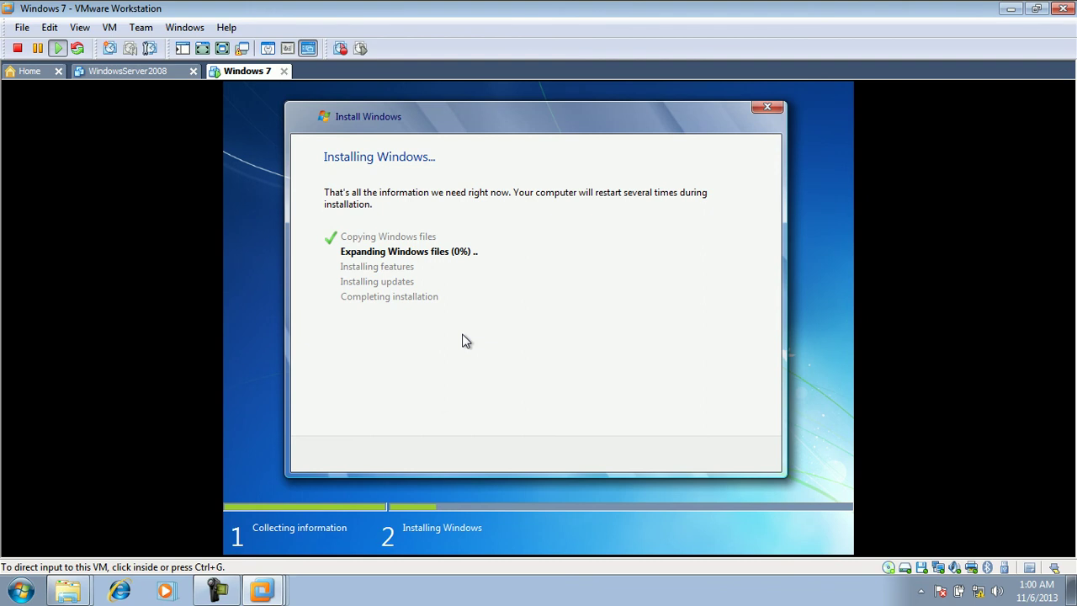
{"action": "left_click", "coordinate": [465, 340]}
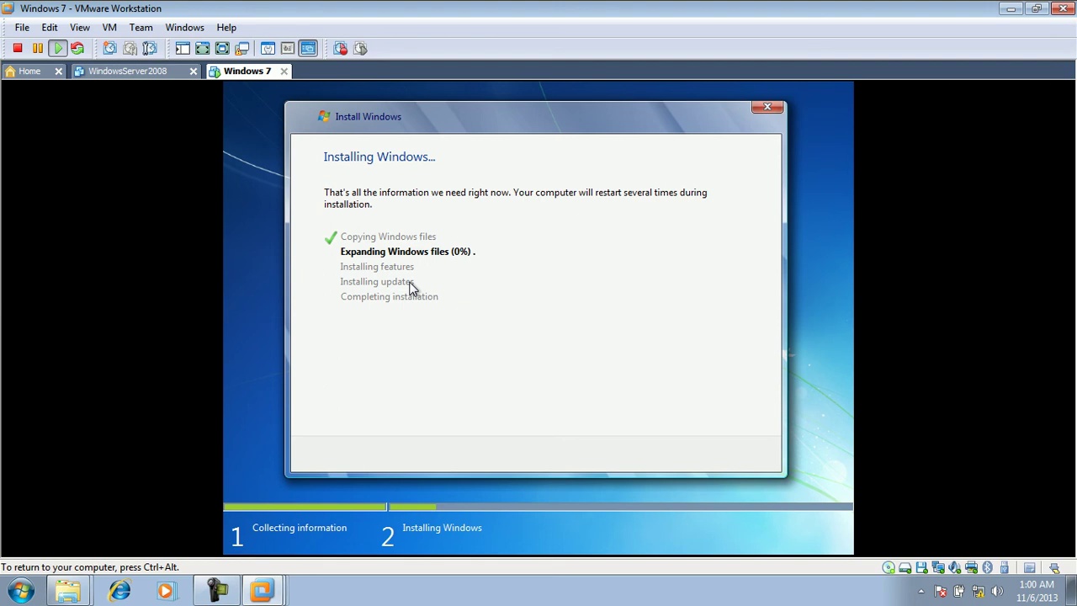
{"action": "key", "text": "ctrl+alt"}
{"action": "left_click", "coordinate": [389, 105]}
{"action": "key", "text": "ctrl+alt"}
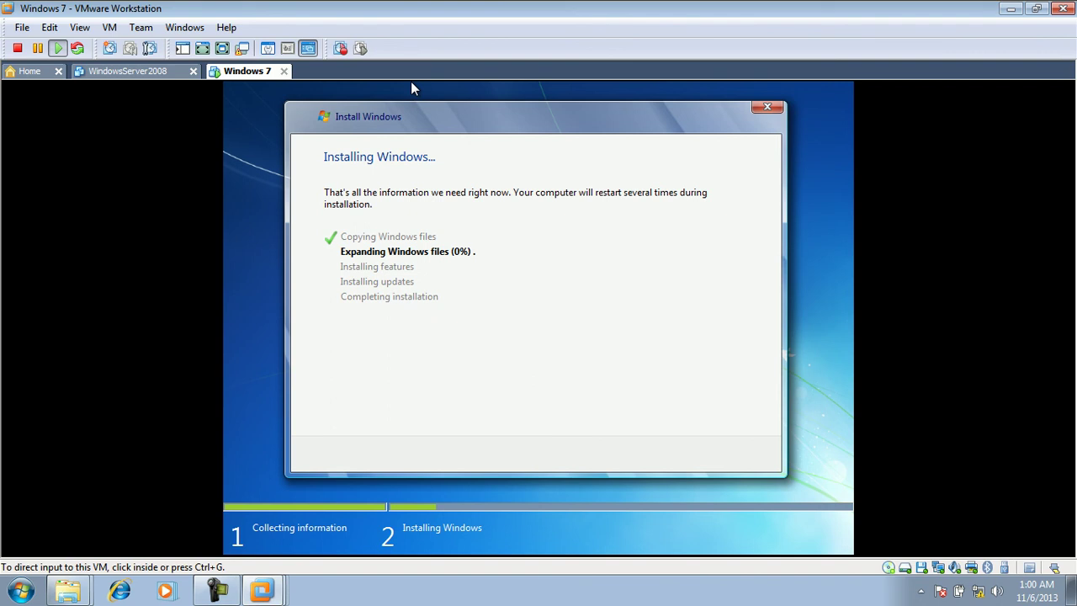
{"action": "left_click", "coordinate": [411, 81]}
{"action": "key", "text": "ctrl+alt"}
{"action": "left_click", "coordinate": [223, 459]}
{"action": "key", "text": "ctrl+alt"}
{"action": "key", "text": "ctrl+g"}
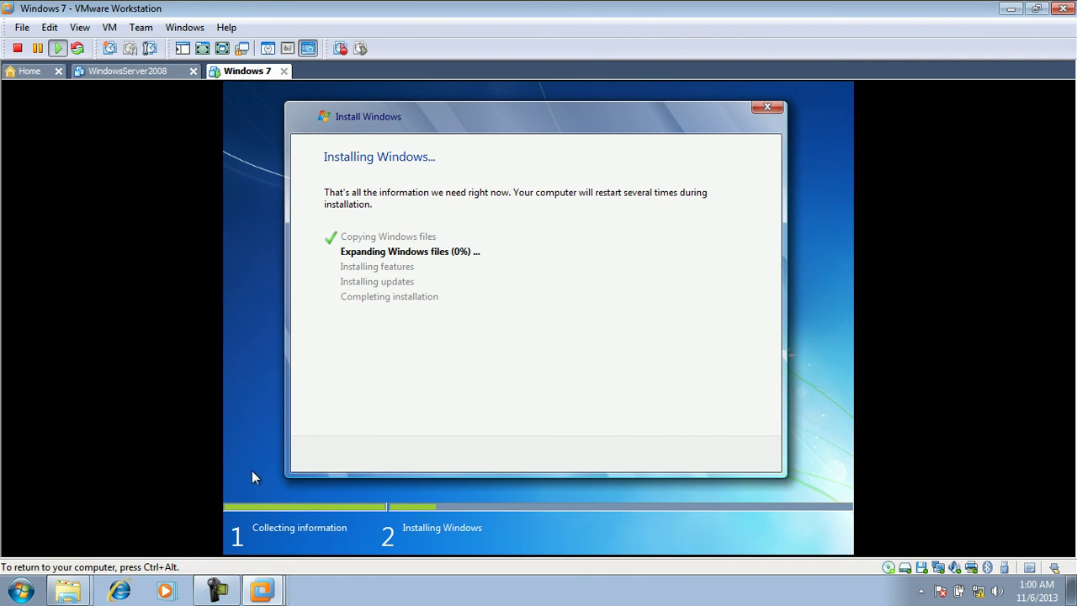
- Return input control to the host, show the sidebar and hide it again
{"action": "key", "text": "ctrl+alt"}
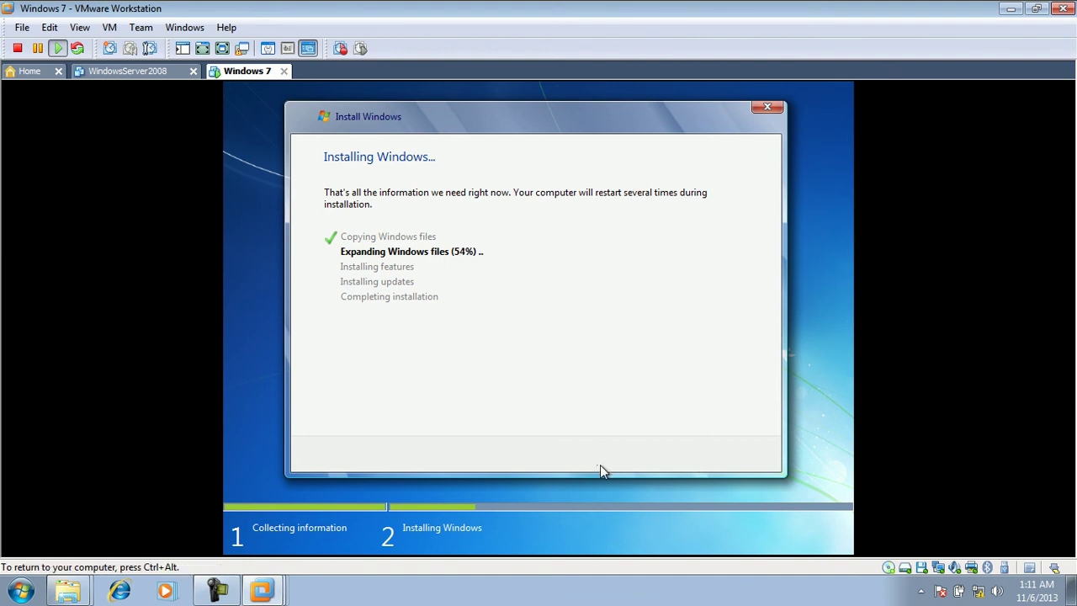
{"action": "key", "text": "F9"}
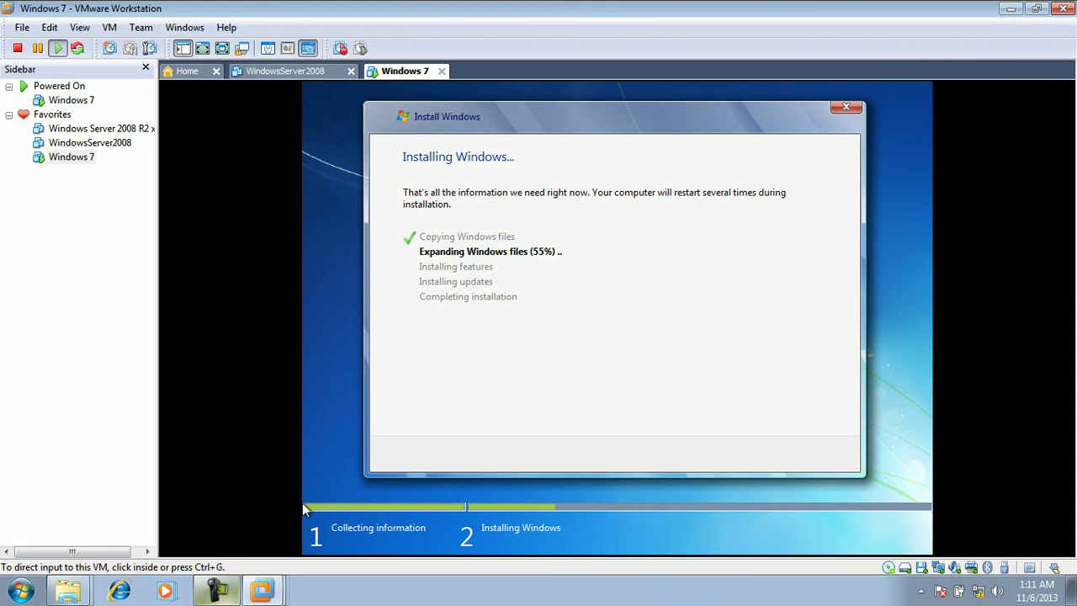
{"action": "key", "text": "F9"}
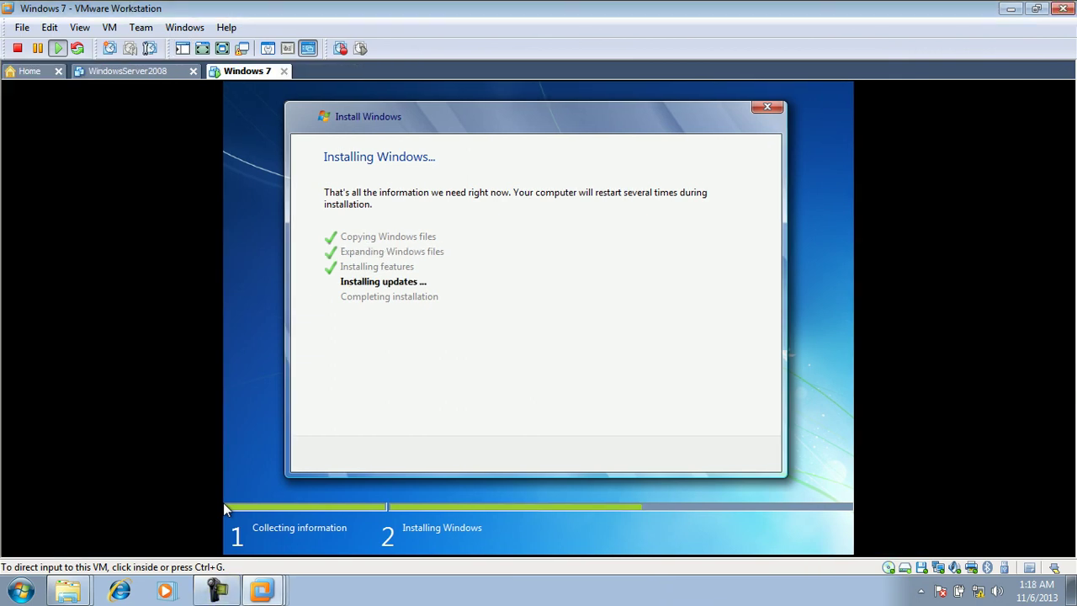
- Restart the Windows 7 guest immediately to continue its installation, and release input control to the host
{"action": "left_click", "coordinate": [224, 503]}
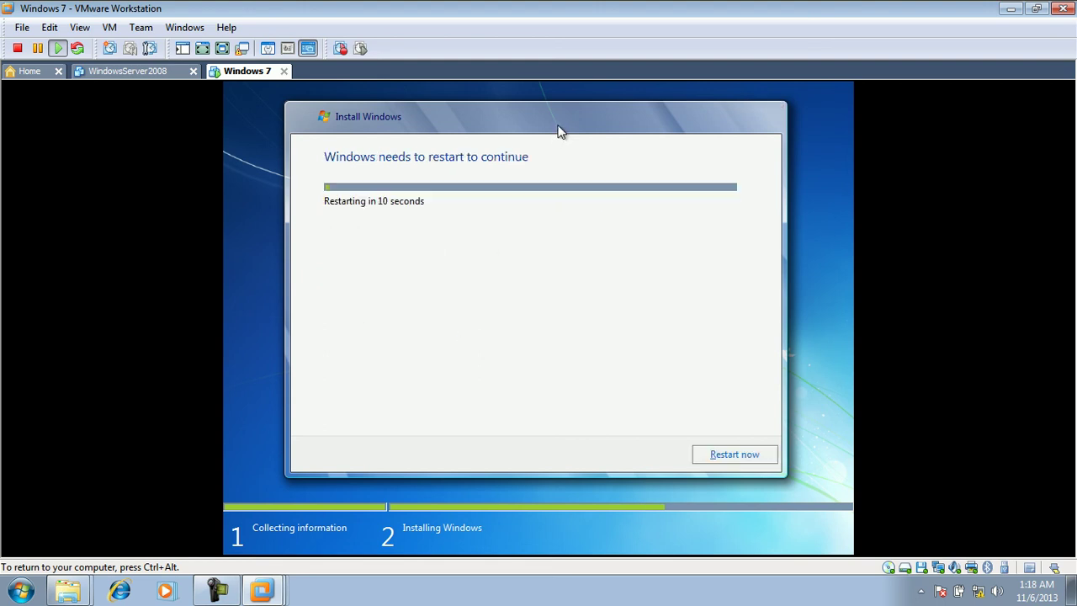
{"action": "left_click", "coordinate": [728, 454]}
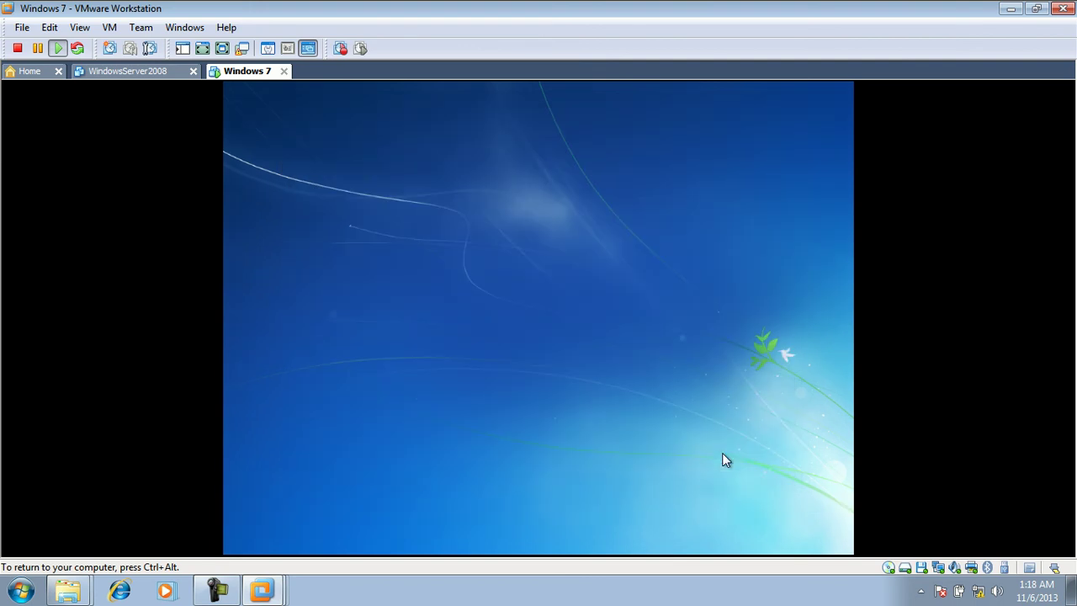
{"action": "key", "text": "ctrl+alt"}
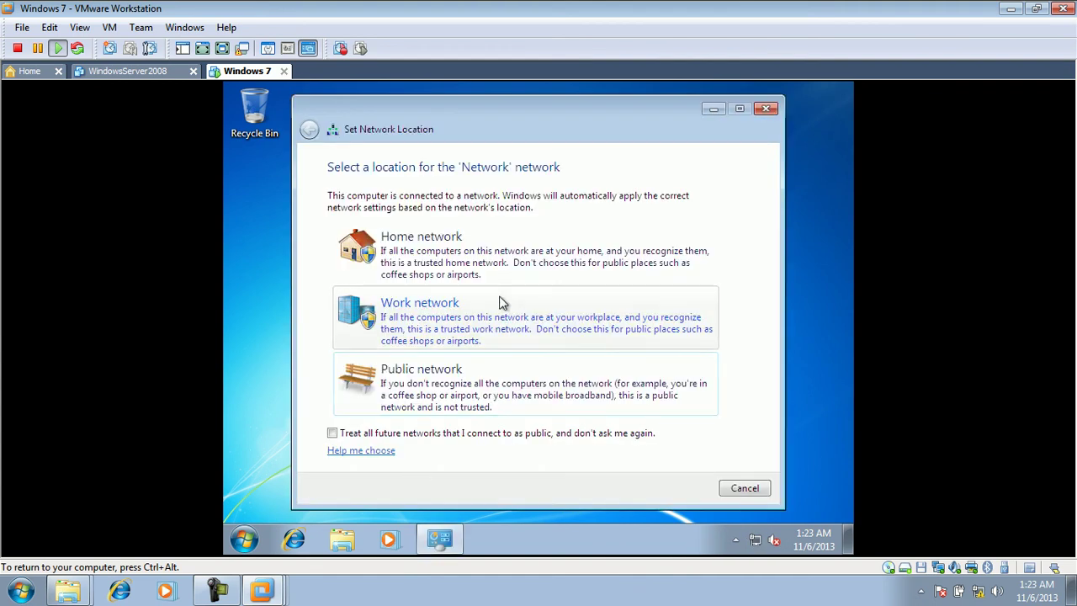
- Set the Windows 7 guest's network location to Public network and close the dialog
{"action": "left_click", "coordinate": [462, 397]}
{"action": "left_click", "coordinate": [755, 491]}
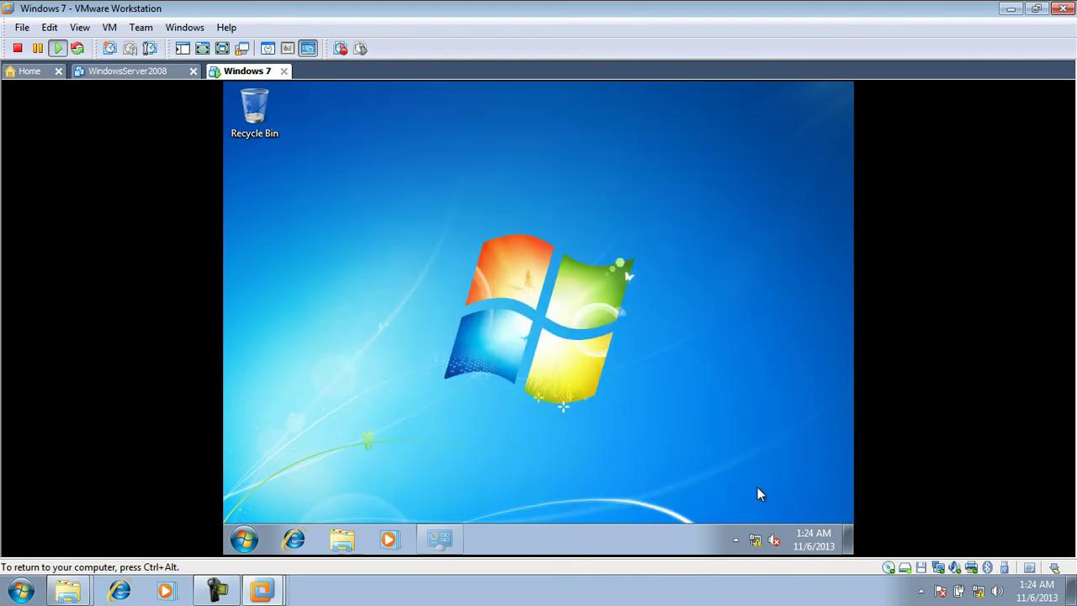